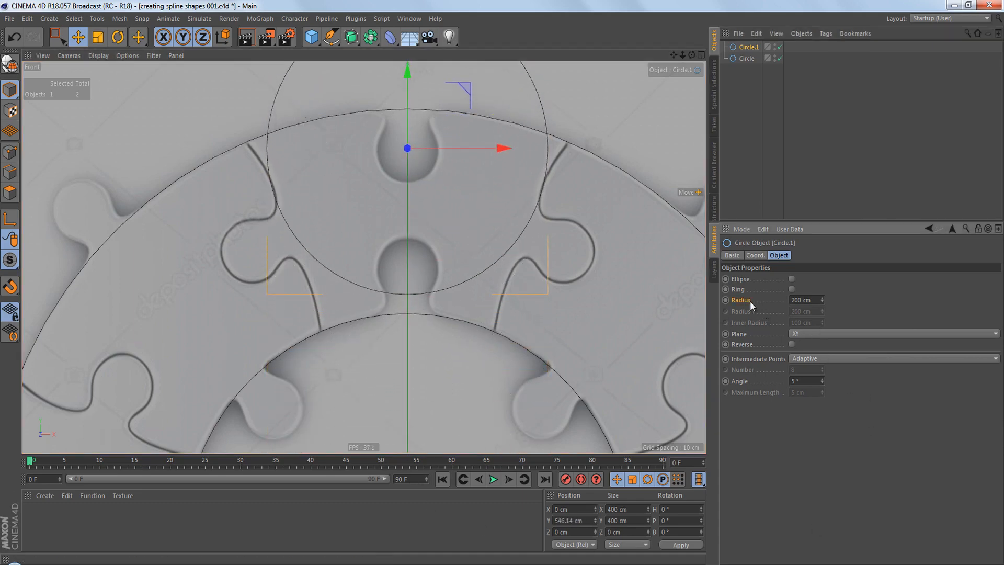
Set the small circle's radius to 43 cm and move it to about Y 544.62 cm, matching the upper notch in the reference image.
mouse_move(822, 300)
mouse_down()
mouse_move(822, 315)
mouse_move(824, 303)
mouse_up()
scroll(401, 118, up, 5)
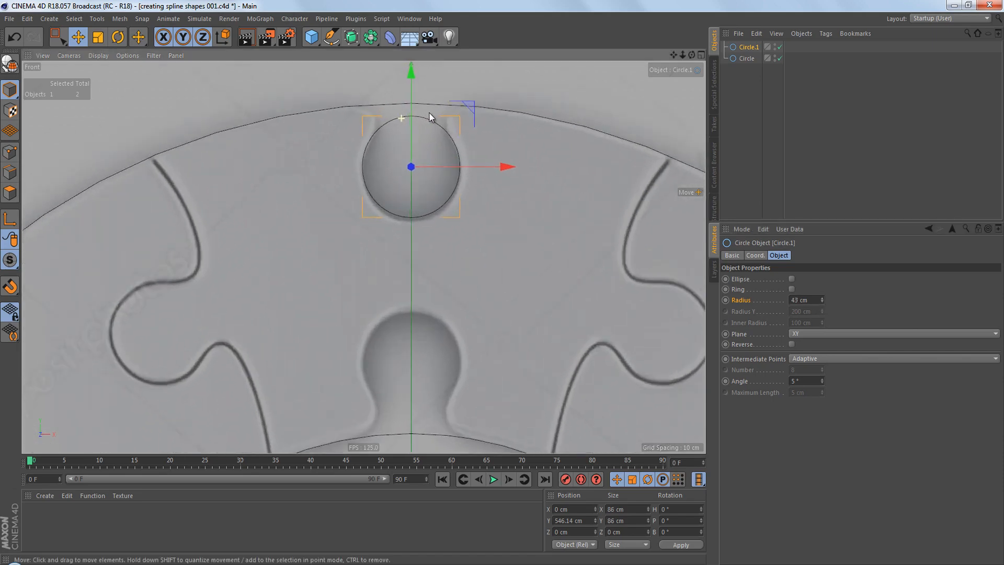
drag(414, 79, 416, 82)
alt+middle_drag(506, 179, 512, 247)
scroll(409, 221, up, 3)
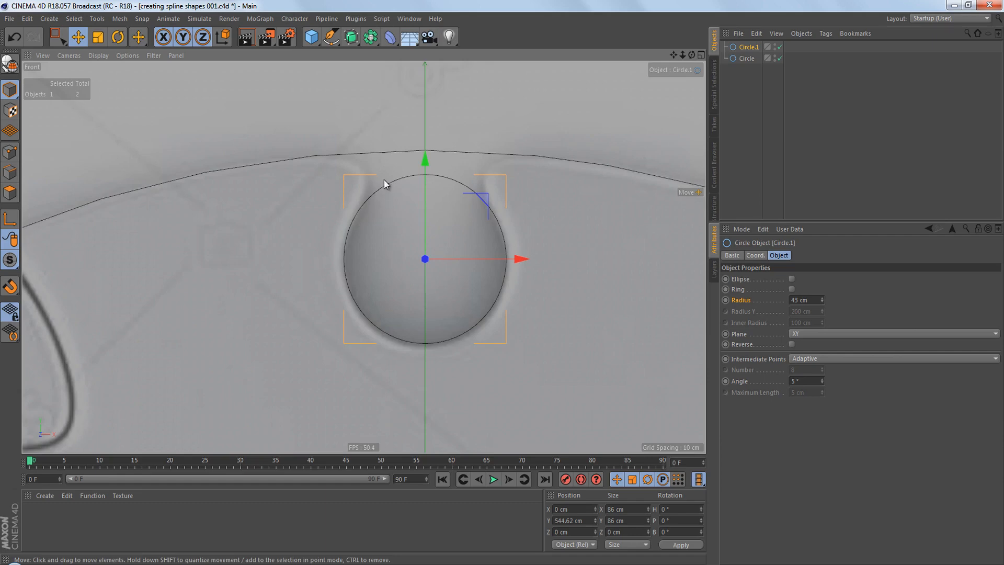
Add a rectangle spline and move it up to about Y 589.28 cm, over the ring's upper edge.
click(331, 37)
click(474, 135)
scroll(493, 232, down, 5)
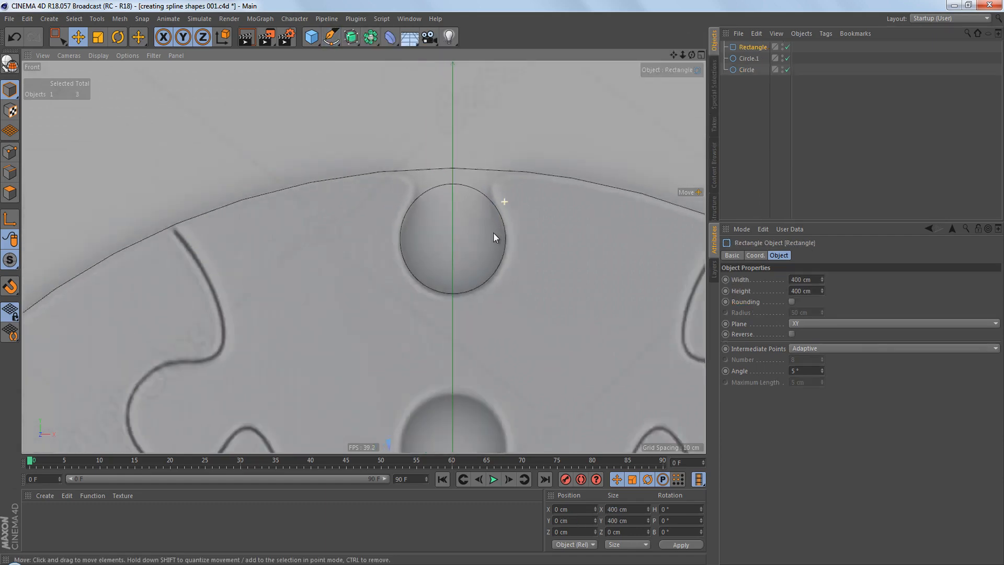
drag(479, 423, 478, 98)
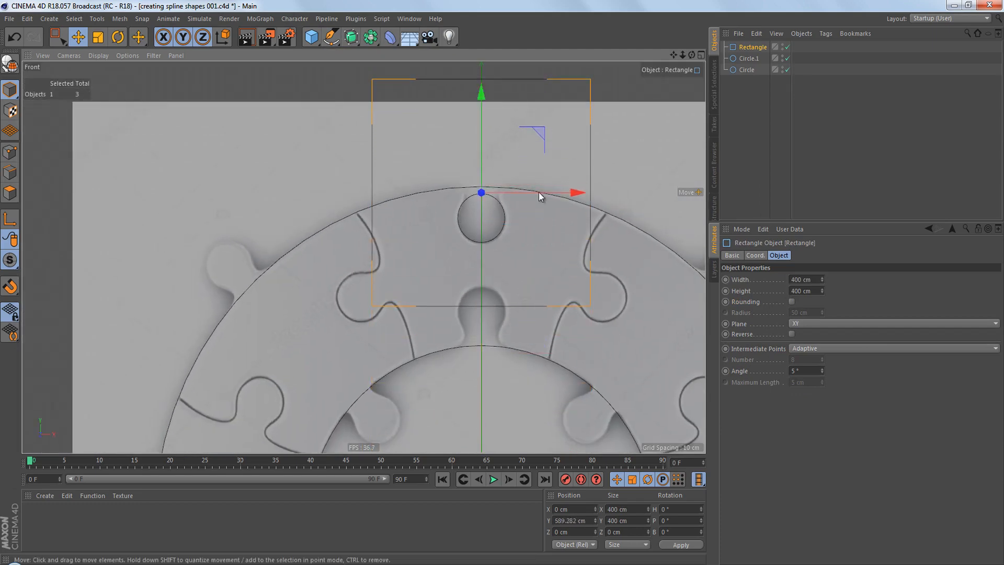
Scale the rectangle uniformly to about 60 cm so it fits the notch's neck.
scroll(572, 193, up, 3)
scroll(572, 193, up, 2)
key(t)
drag(556, 216, 254, 365)
scroll(407, 258, up, 4)
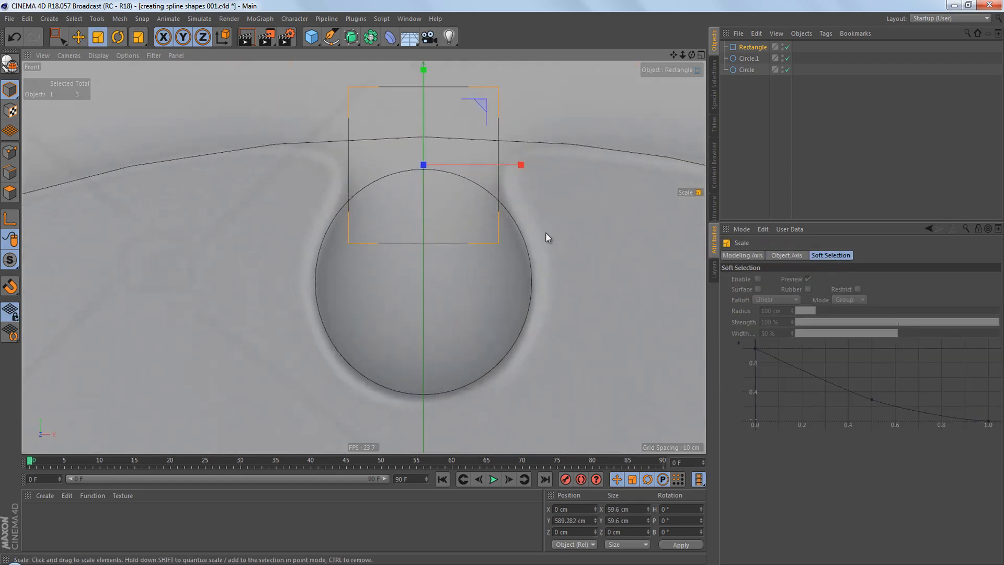
drag(557, 233, 565, 238)
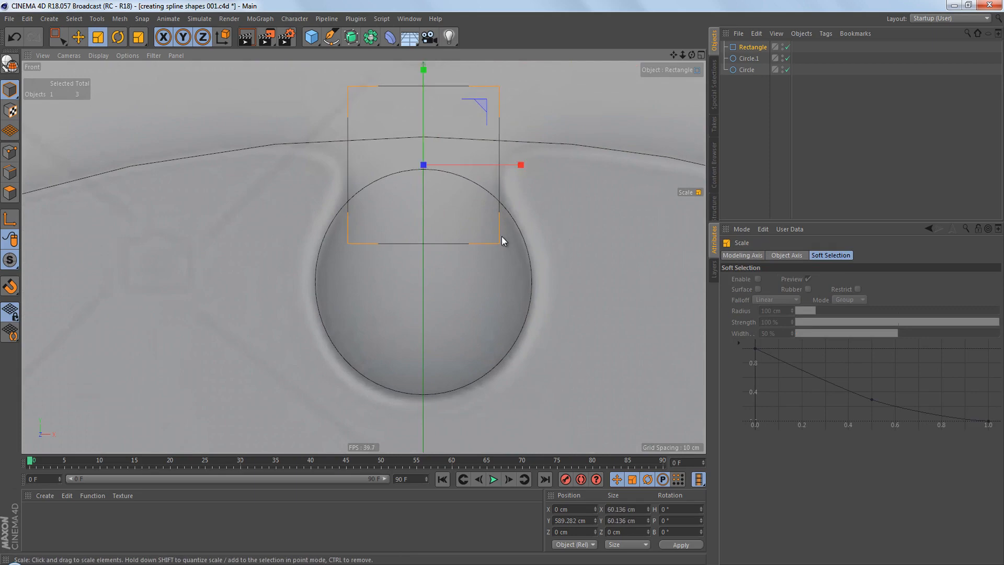
alt+middle_drag(501, 237, 493, 258)
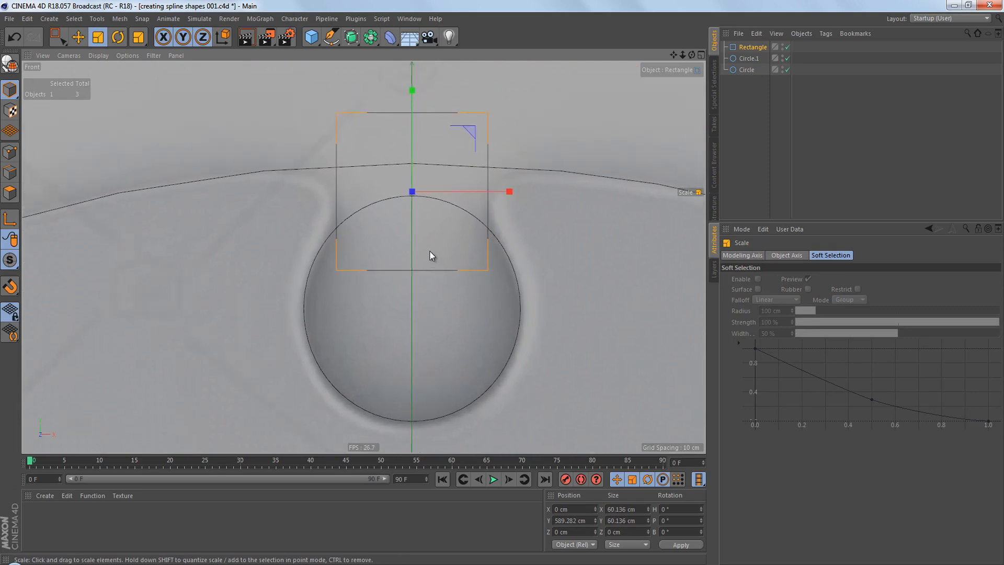
Add a Spline Mask and combine the small circle and the rectangle in it as a union.
click(371, 37)
click(424, 74)
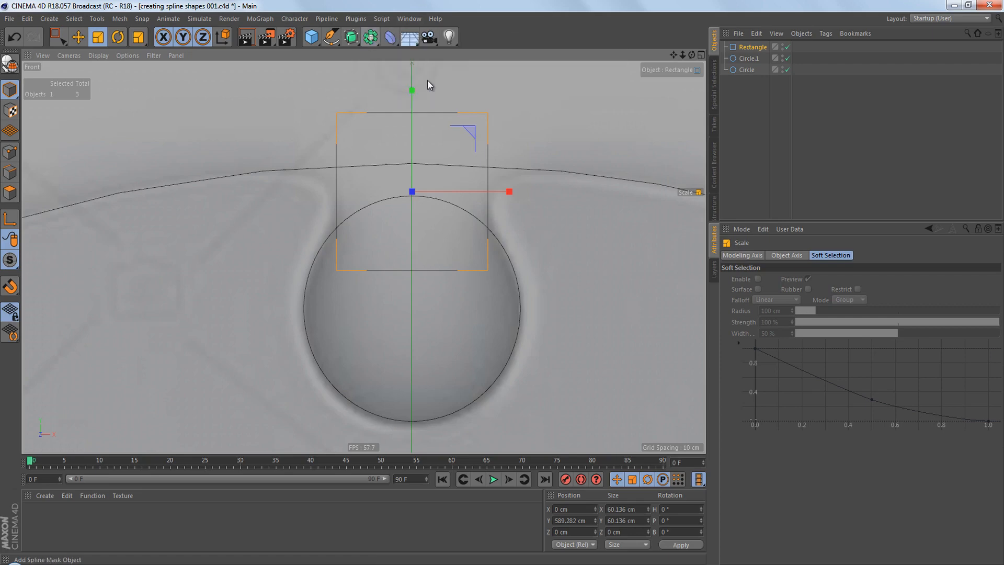
mouse_move(750, 77)
mouse_down()
mouse_move(758, 47)
mouse_move(753, 64)
mouse_up()
click(725, 47)
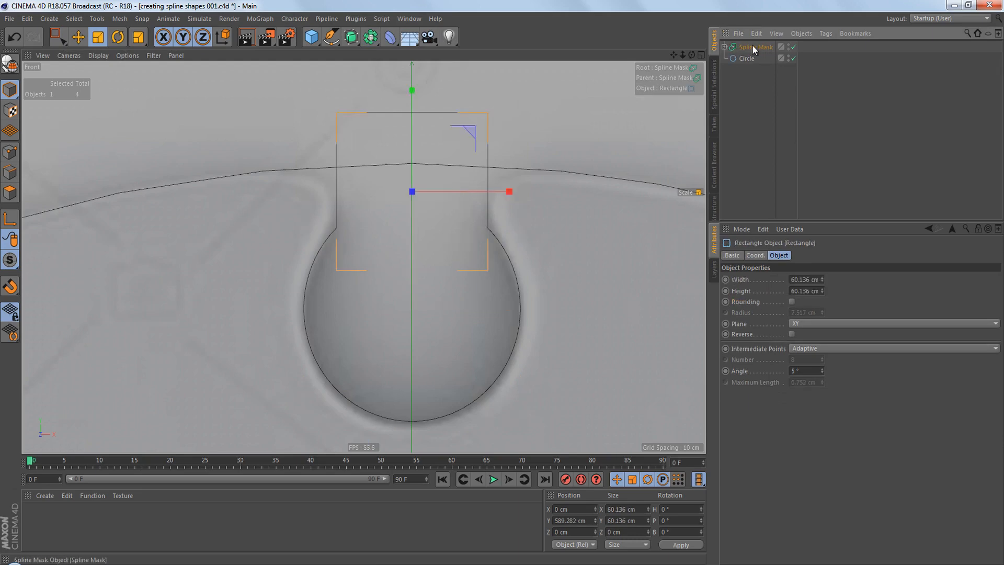
click(752, 46)
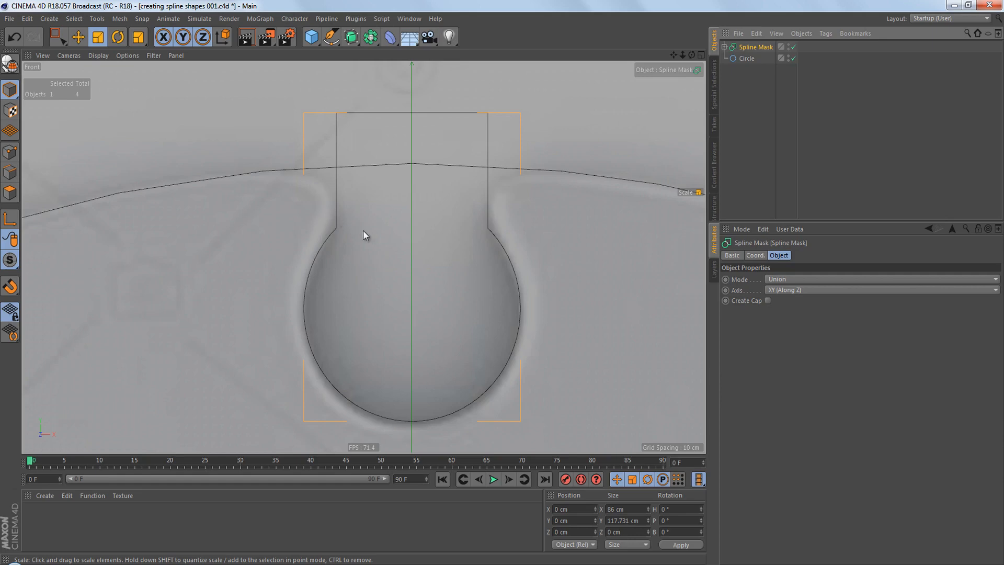
Rename the Spline Mask as "hole/protrusion template".
scroll(425, 231, down, 5)
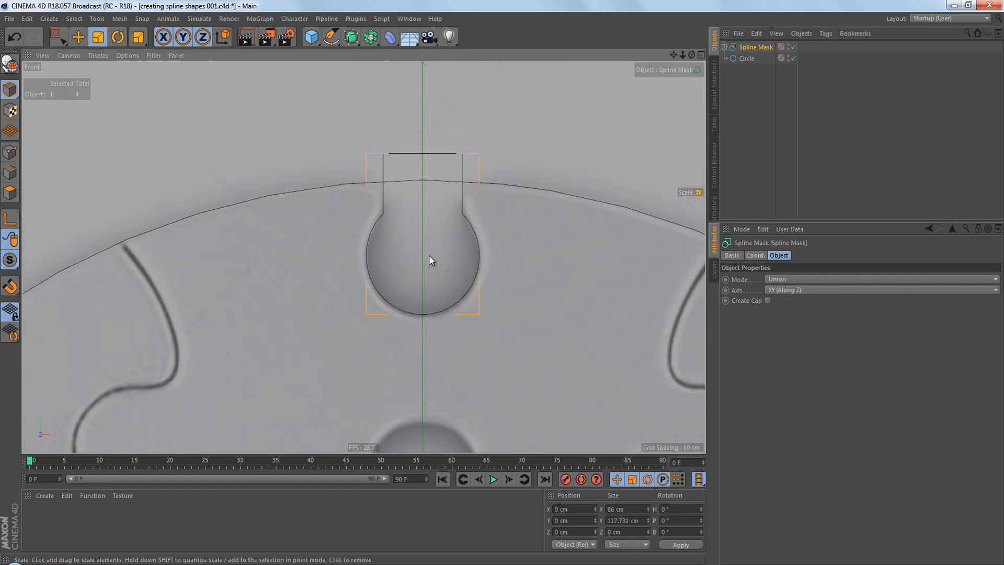
double_click(748, 47)
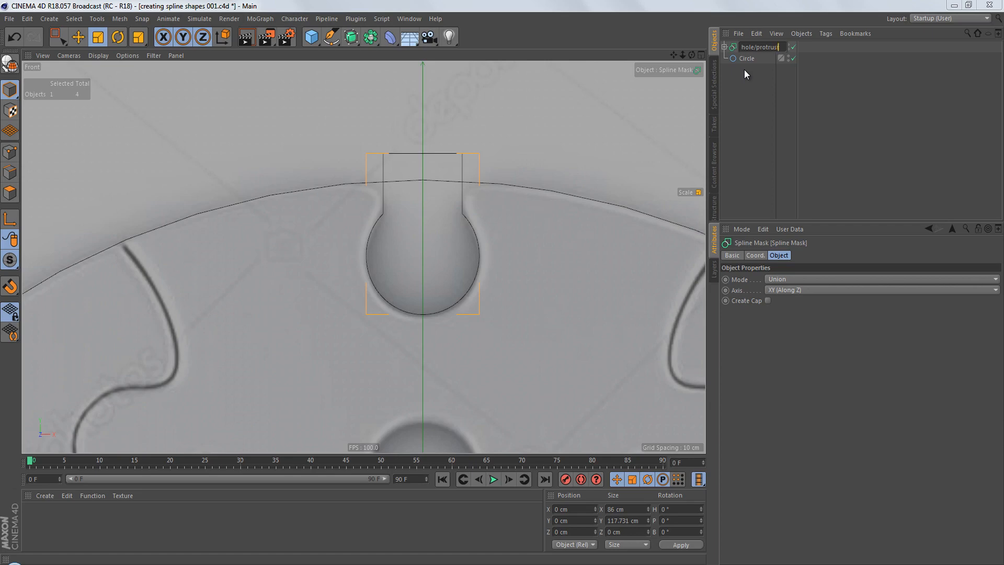
key(Return)
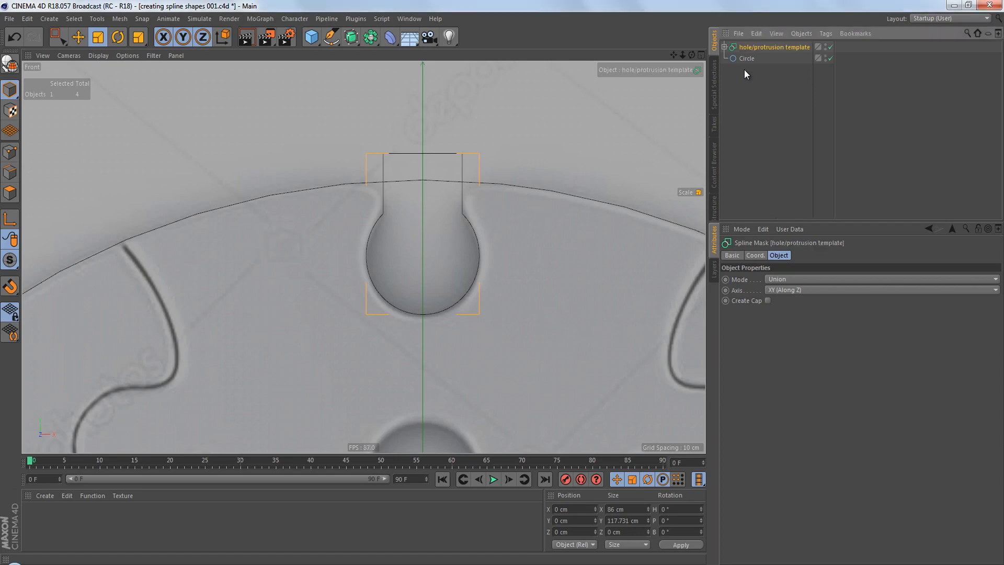
Center the template's axis on its shape using Axis Center with Include Children enabled.
scroll(505, 188, down, 6)
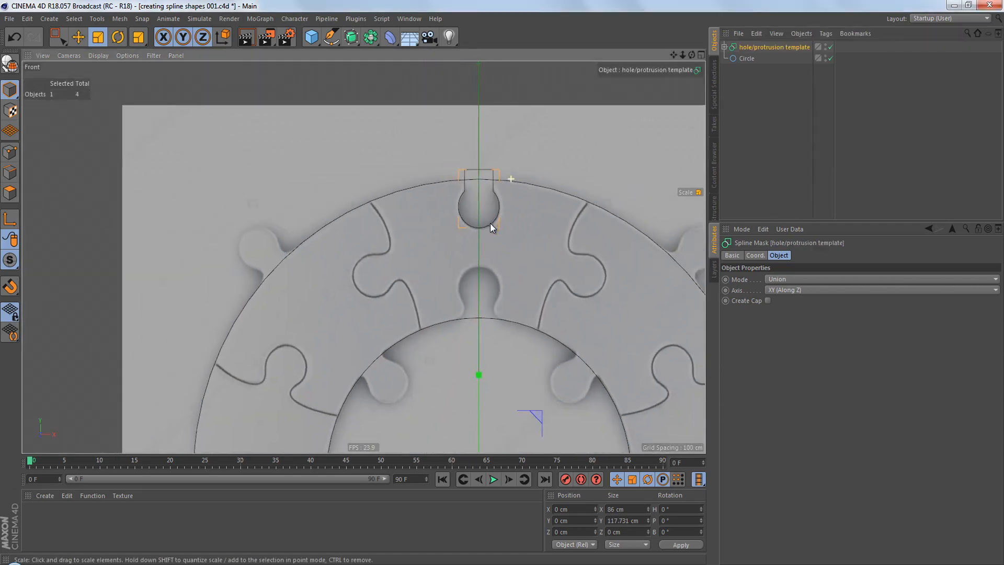
scroll(494, 205, up, 4)
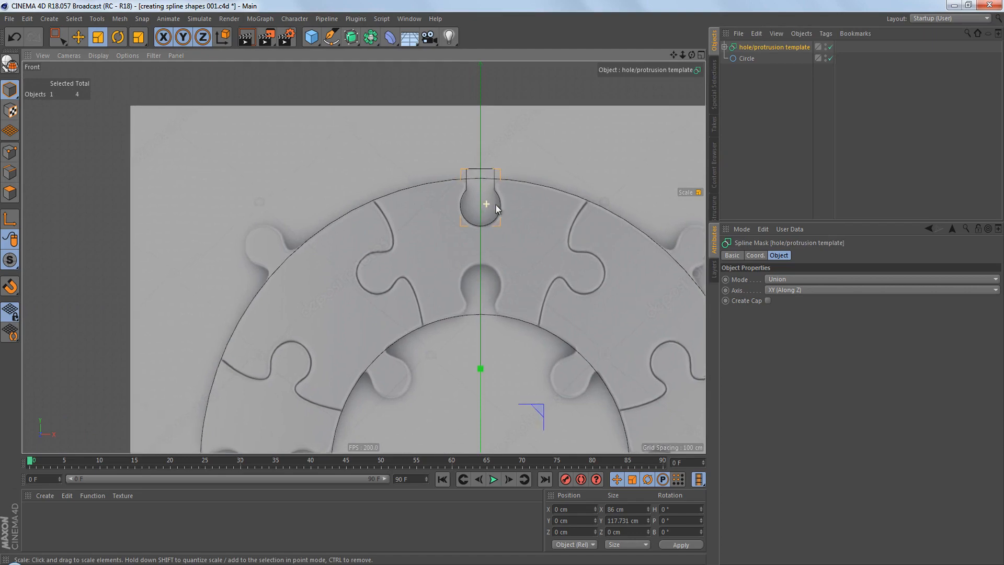
click(119, 19)
mouse_move(137, 126)
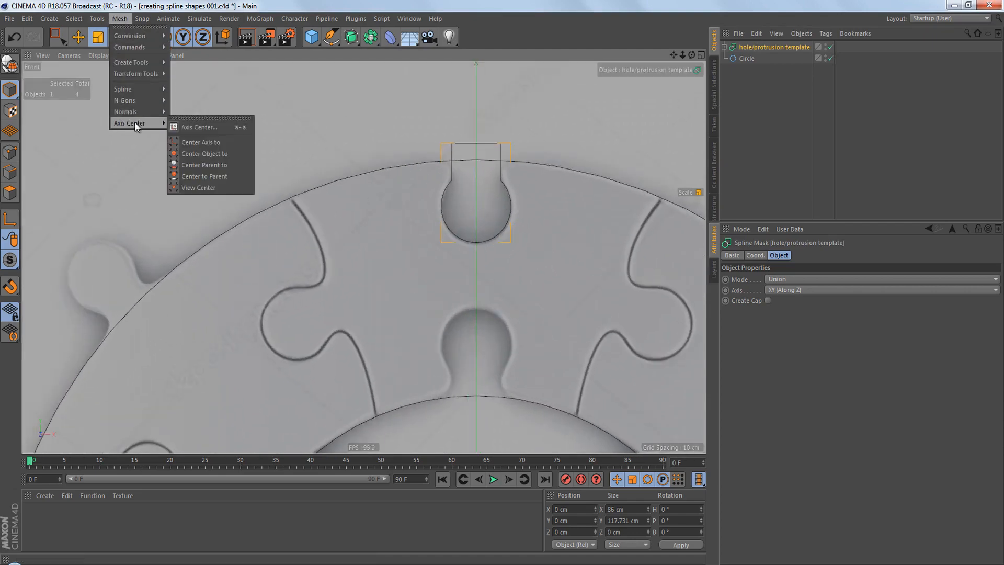
click(205, 127)
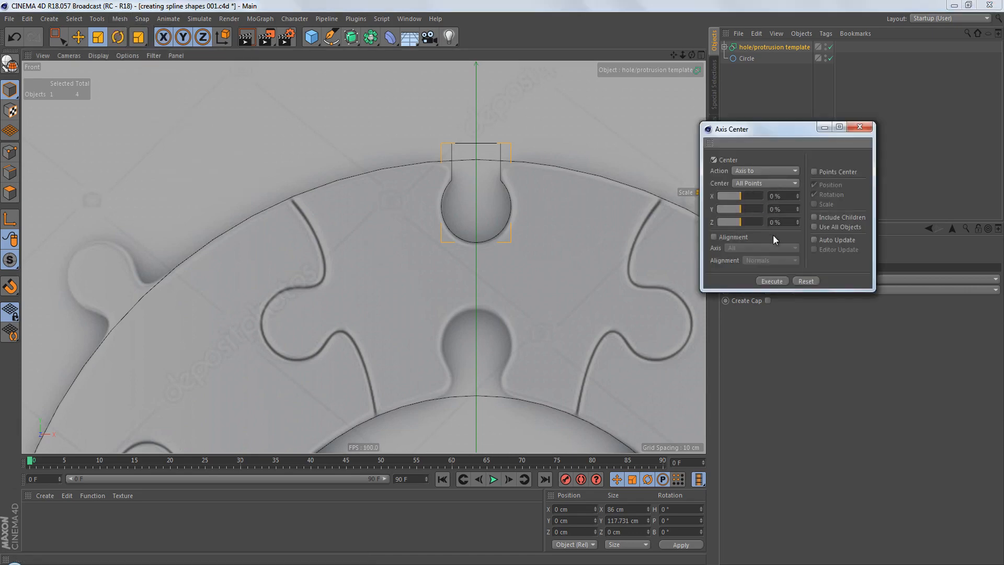
click(814, 216)
click(780, 280)
click(860, 128)
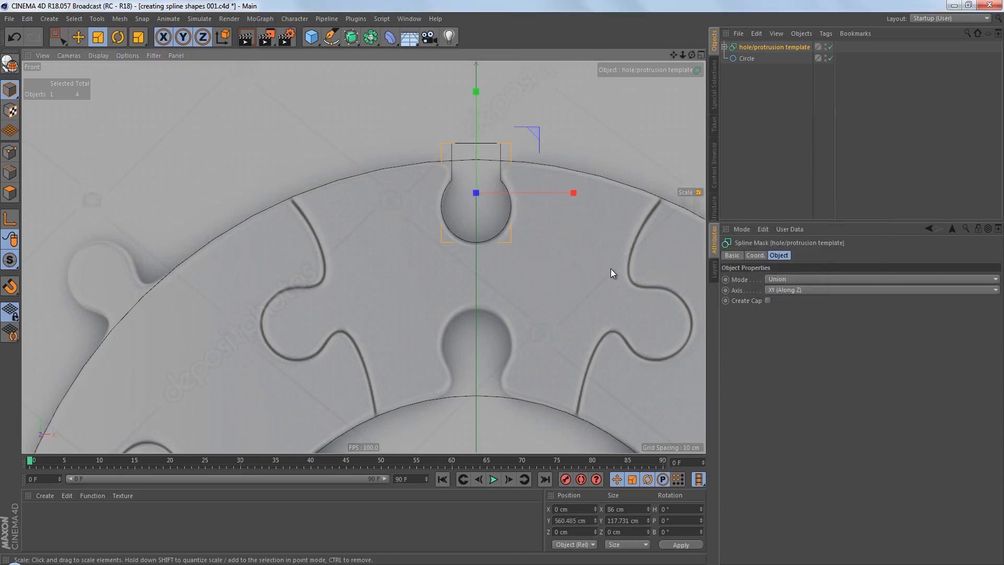
Rotate the front view's background image to -22.5° so a gap between puzzle pieces lies on the vertical axis.
key(e)
alt+middle_drag(567, 224, 522, 202)
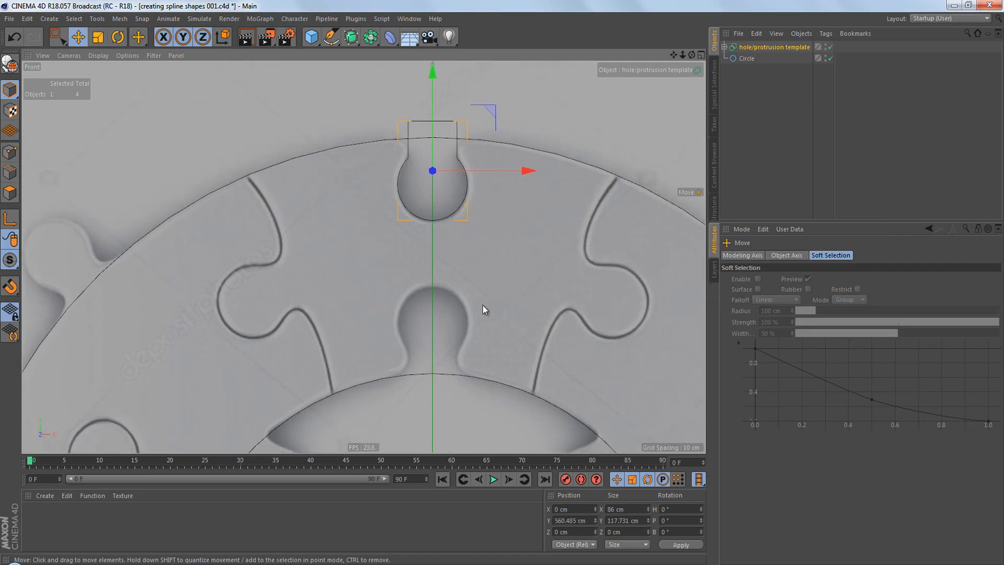
alt+right_drag(480, 228, 461, 235)
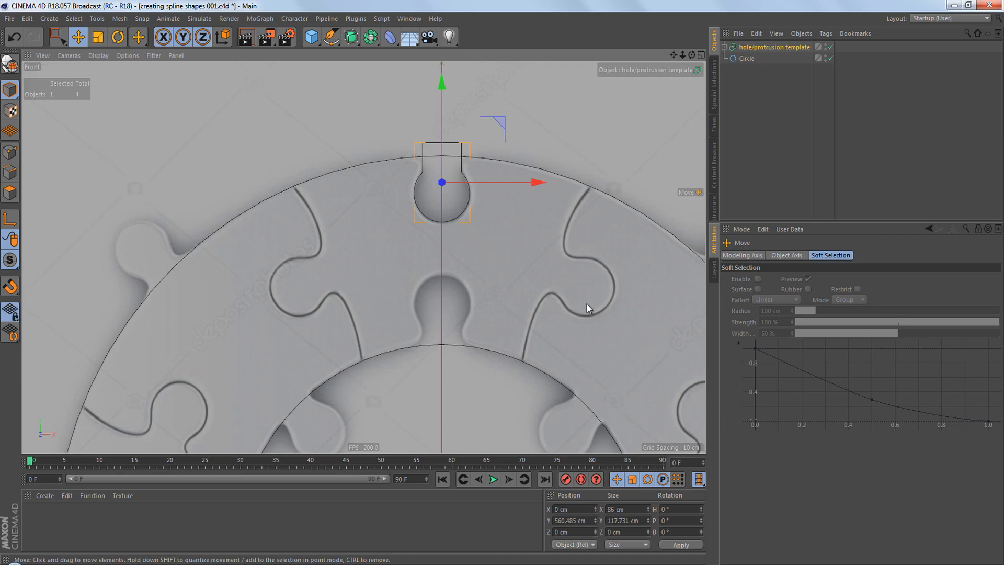
alt+right_drag(488, 256, 493, 260)
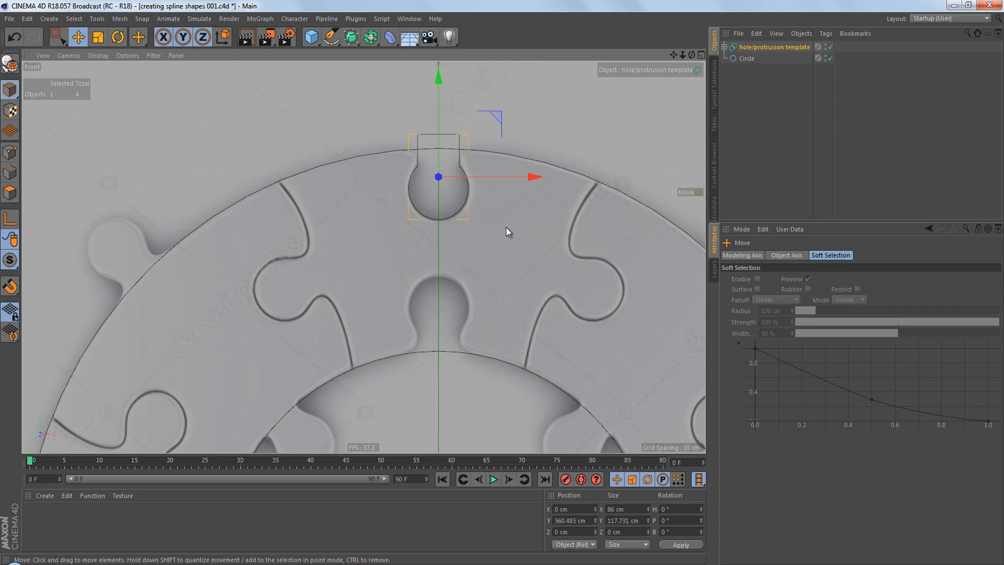
key(shift+v)
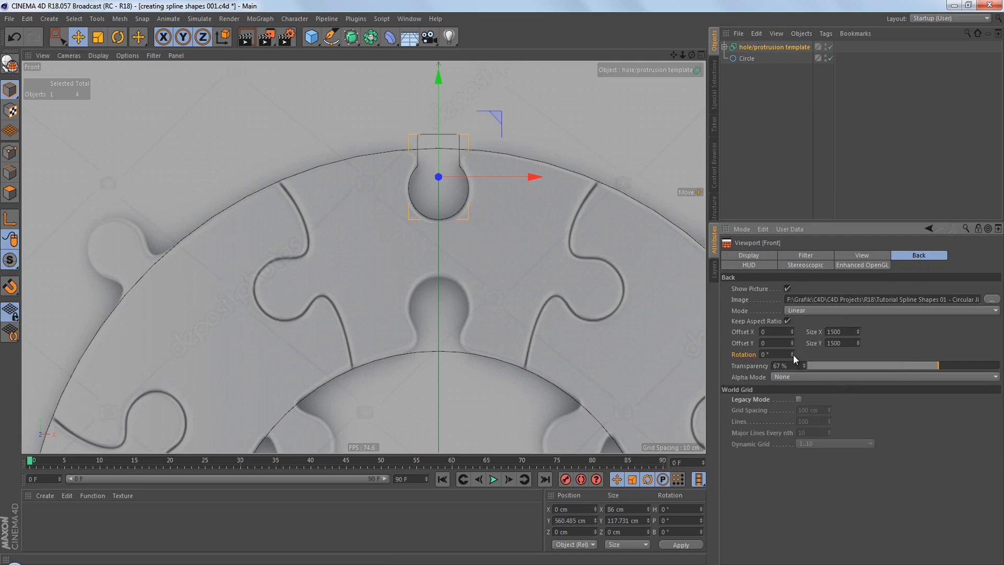
drag(792, 353, 792, 353)
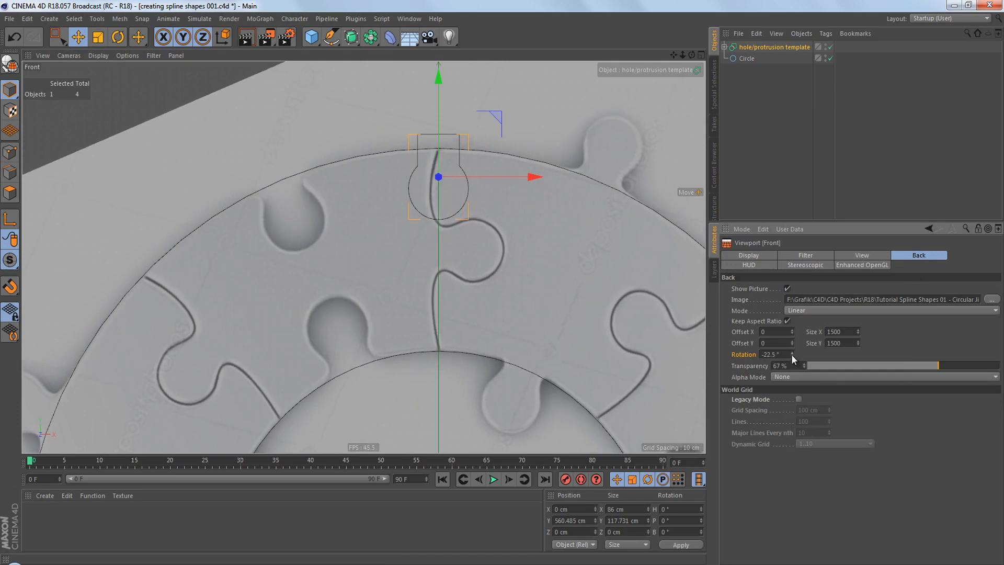
scroll(477, 204, up, 2)
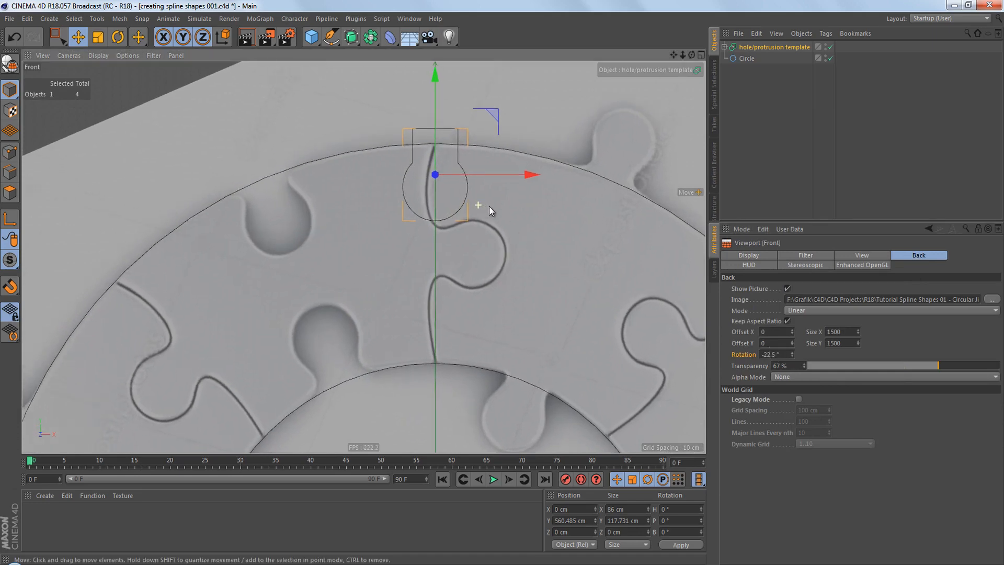
Duplicate the hole/protrusion template, hide the original, and rename the copy "gap".
scroll(488, 207, up, 2)
drag(748, 46, 748, 78)
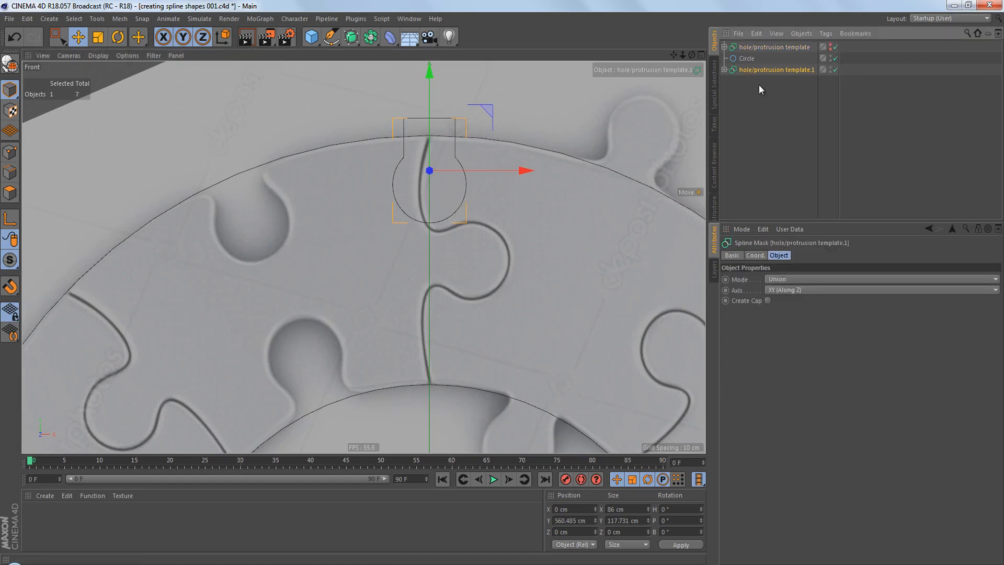
double_click(769, 70)
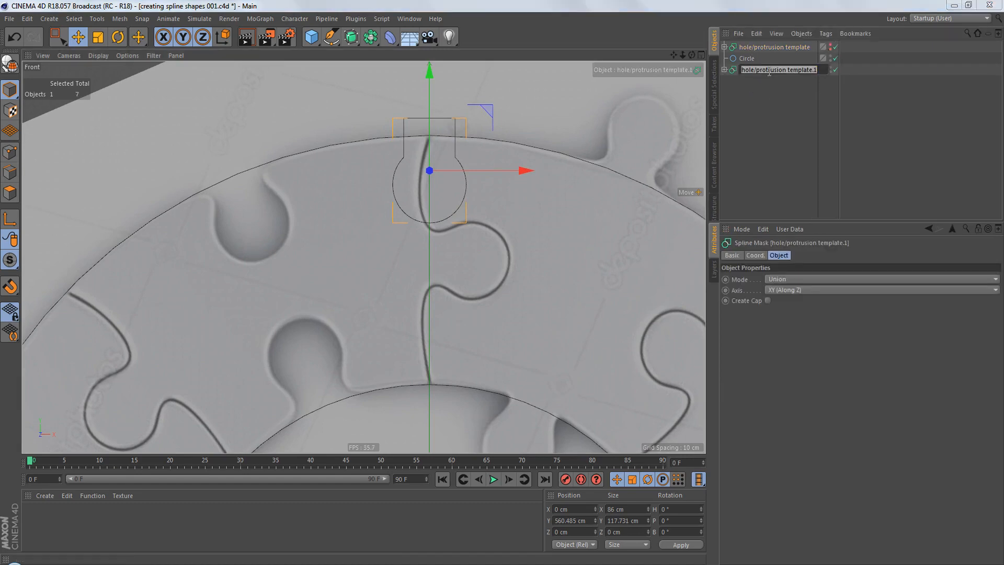
text(gap)
key(Return)
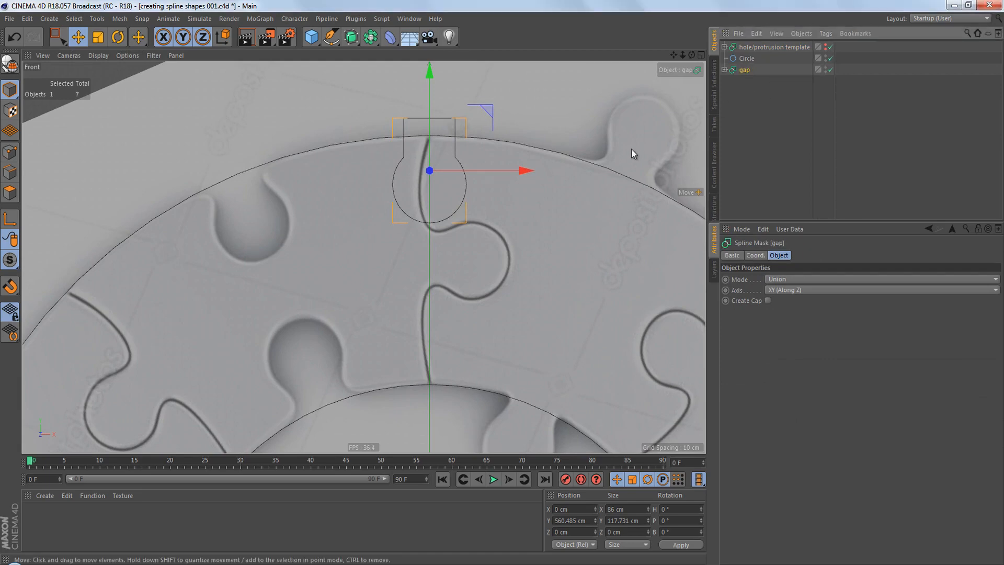
Rotate the gap shape to a bank angle of -90°, and reset only its axis to a bank rotation of 0°.
key(r)
drag(481, 145, 408, 131)
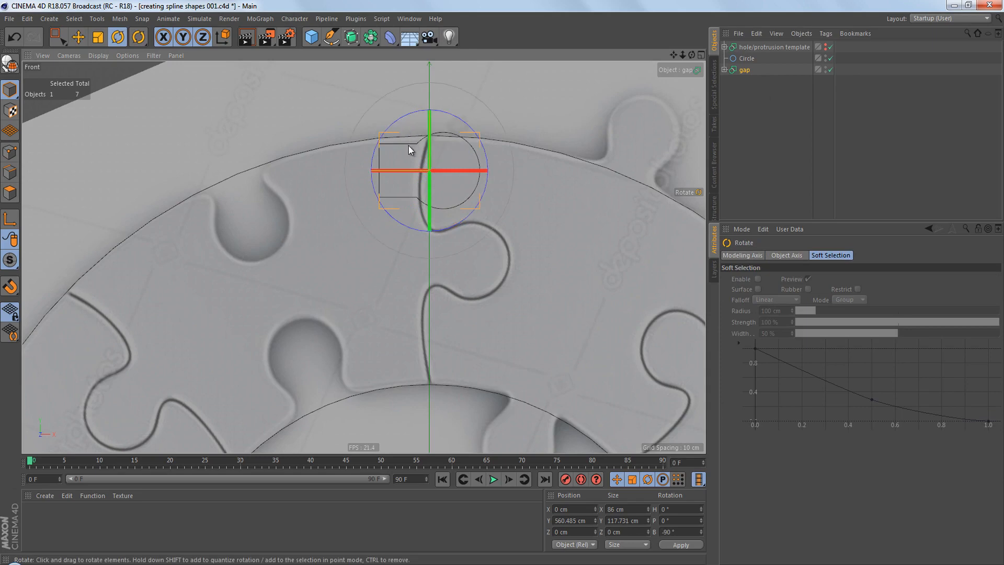
click(10, 220)
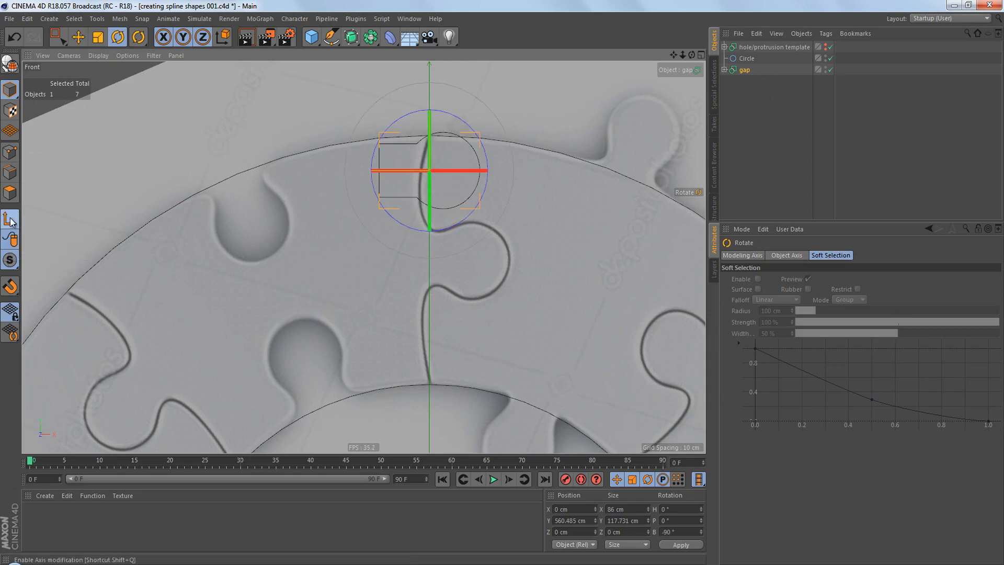
double_click(677, 532)
text(0)
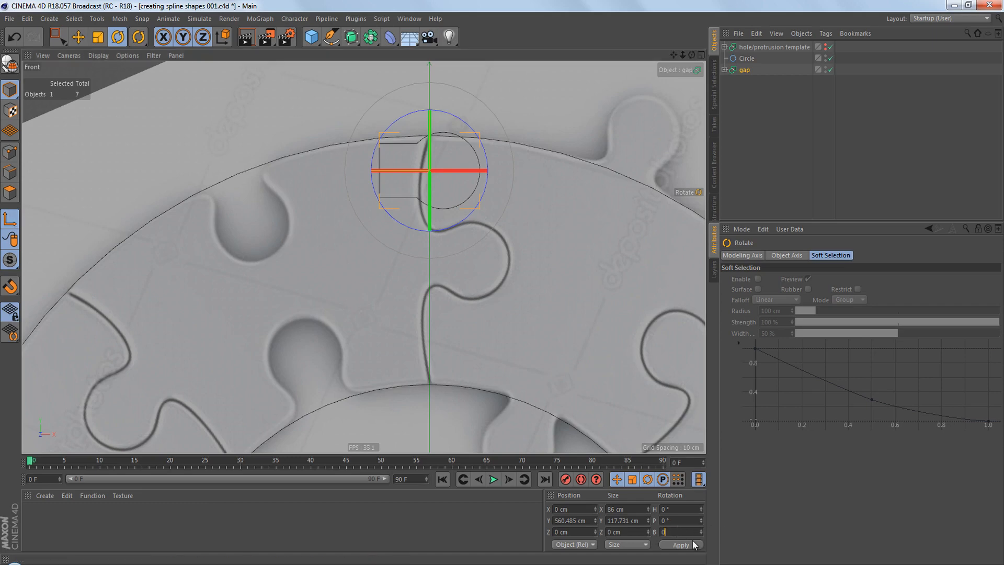
click(690, 545)
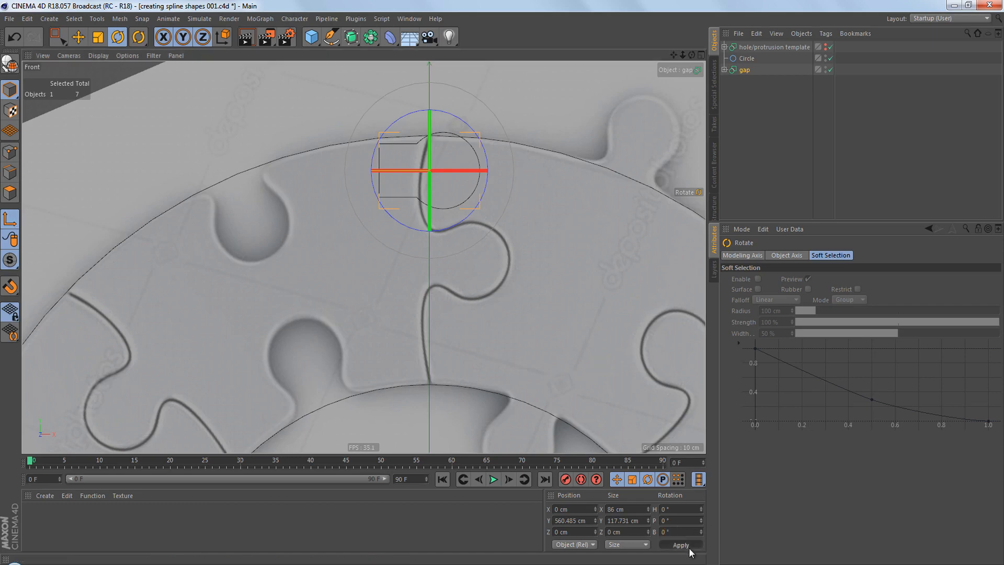
click(13, 223)
Move the gap shape onto the interlocking knob in the reference image, to about X 33.75 cm, Y 459.55 cm.
key(e)
drag(491, 241, 519, 314)
scroll(464, 294, up, 4)
scroll(507, 296, up, 1)
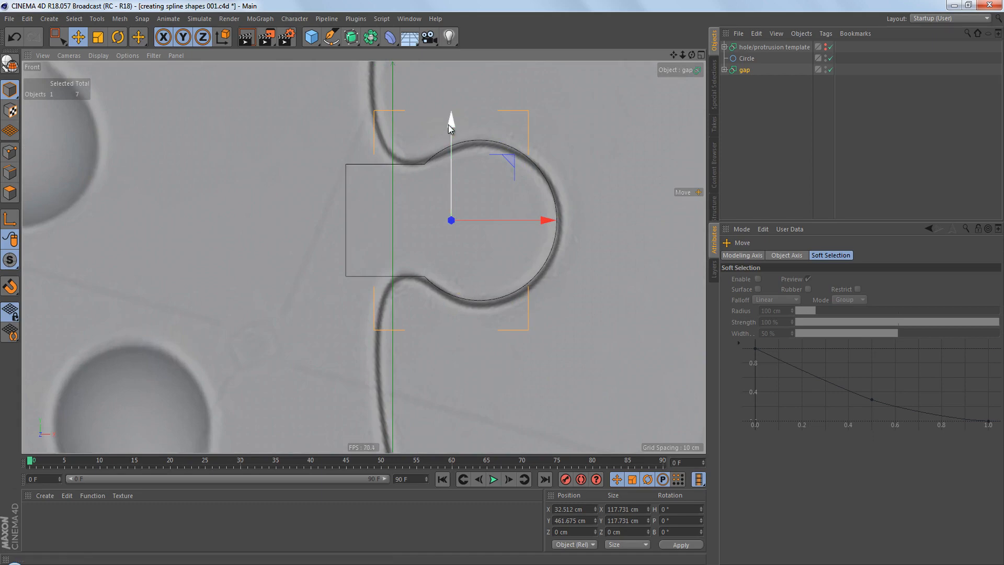
drag(449, 125, 453, 128)
scroll(504, 233, up, 2)
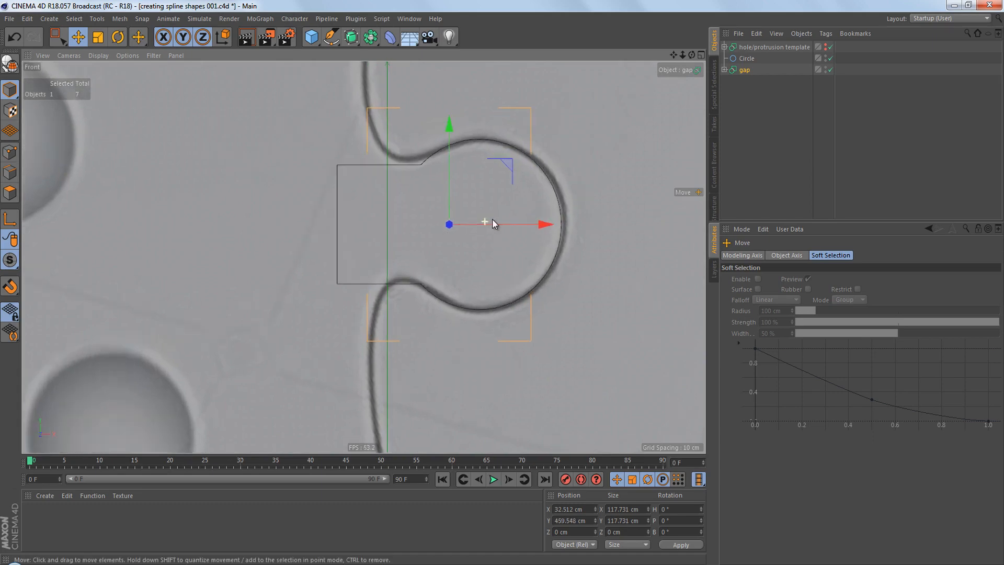
drag(535, 228, 538, 227)
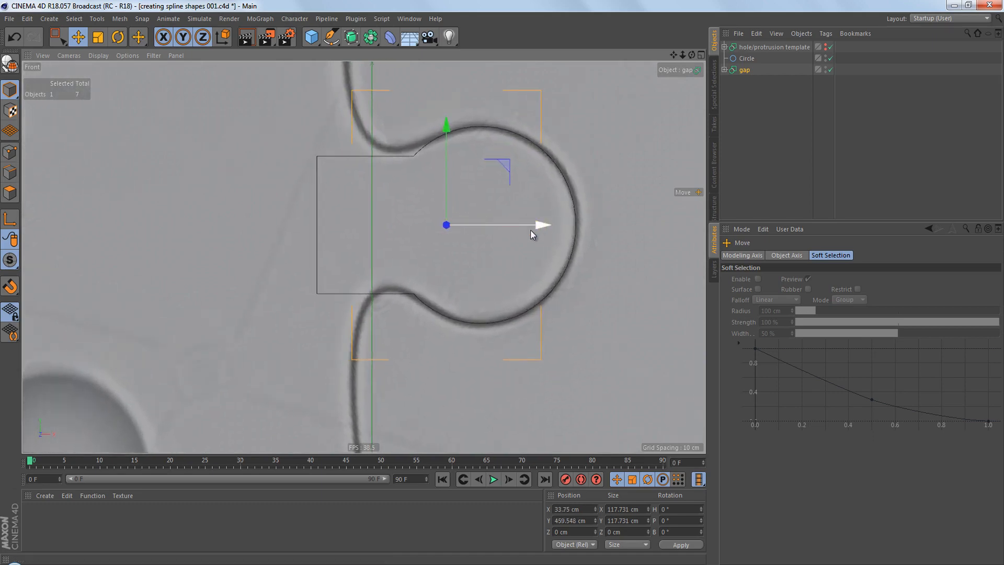
scroll(497, 263, up, 2)
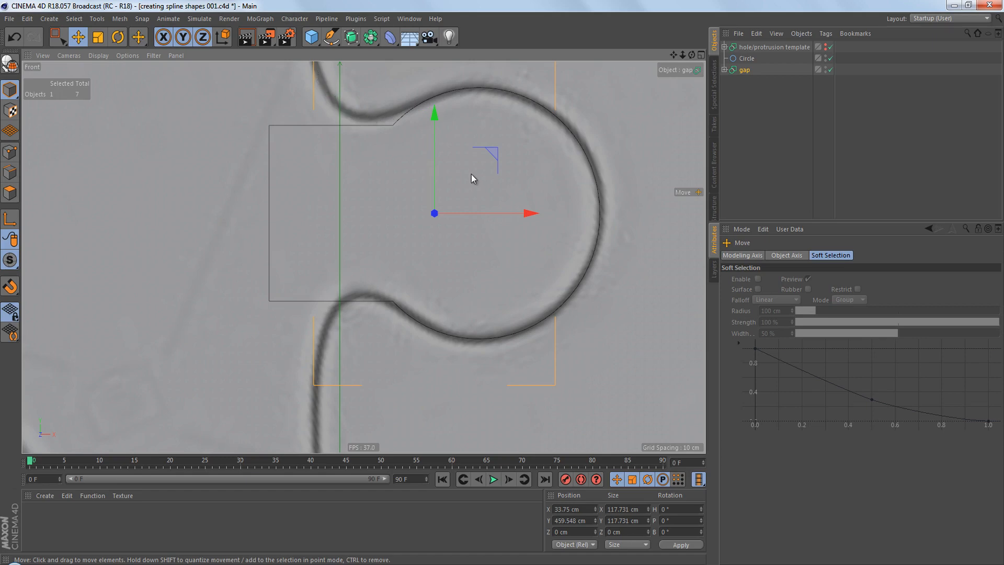
Change the gap Spline Mask's mode to A subtract B.
alt+middle_drag(472, 174, 479, 177)
click(745, 70)
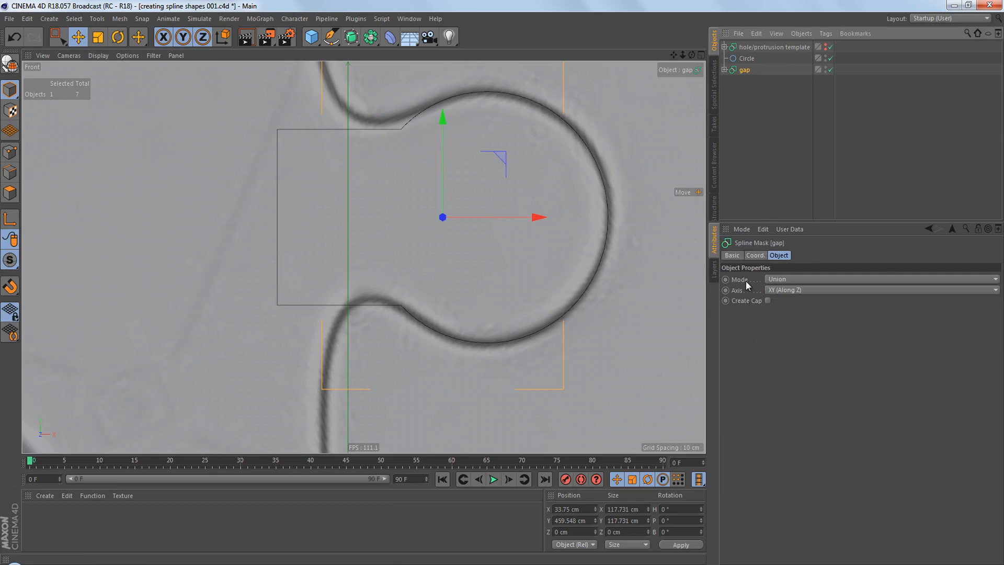
click(778, 280)
click(782, 303)
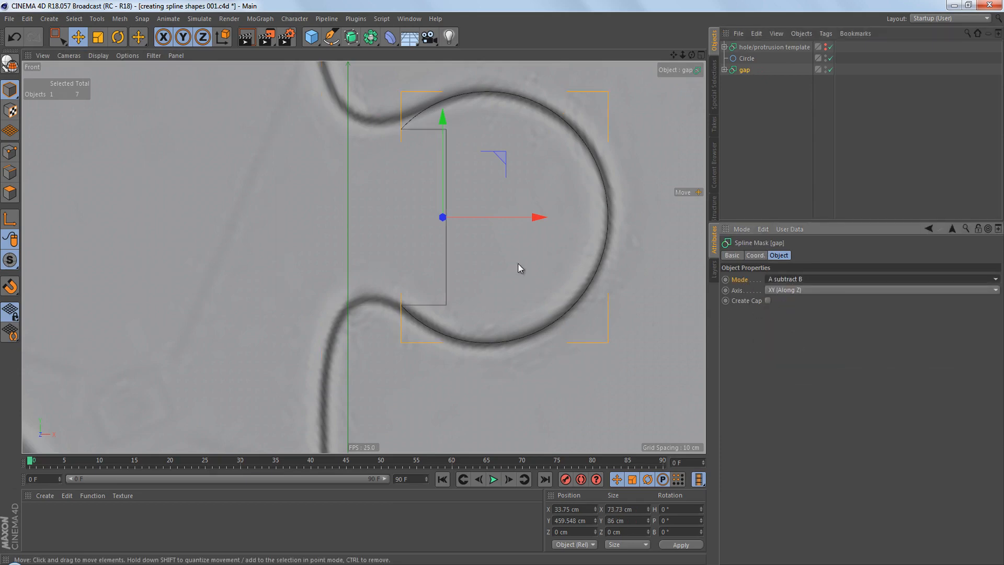
alt+middle_drag(518, 263, 520, 274)
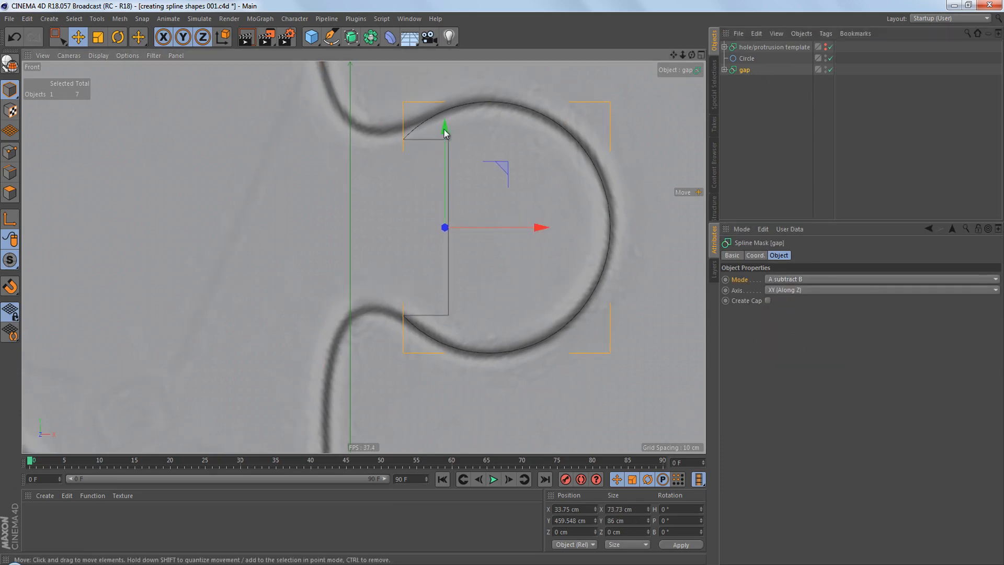
scroll(444, 130, up, 2)
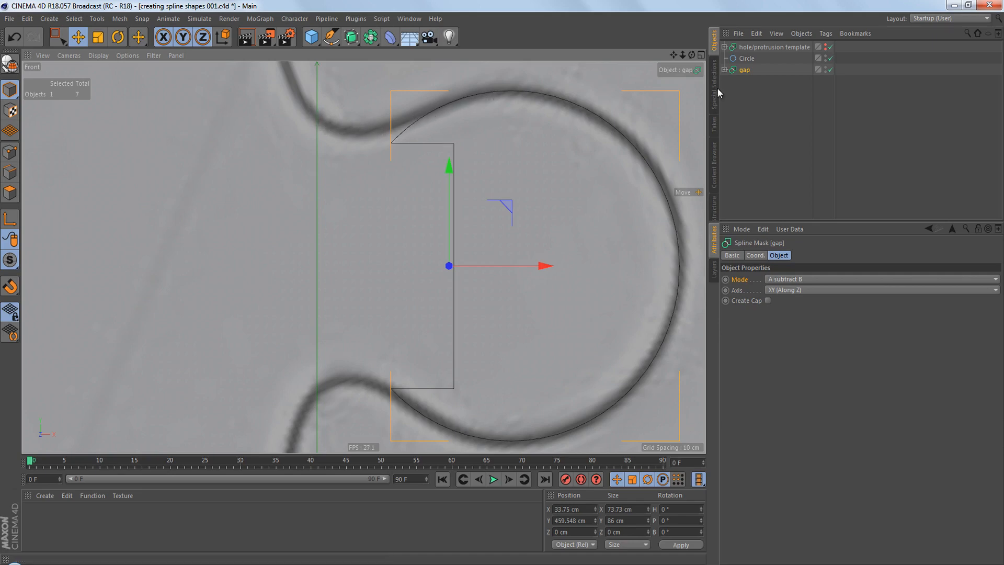
Widen the rectangle inside the gap Spline Mask to 72.136 cm so its cut meets the knob's neck.
click(724, 70)
click(762, 93)
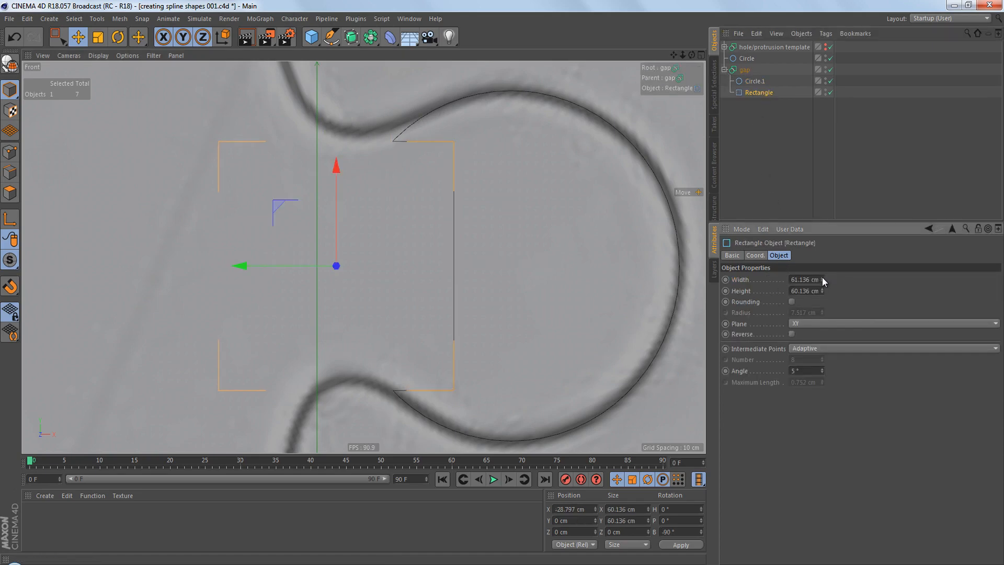
drag(823, 279, 822, 279)
alt+middle_drag(581, 410, 582, 369)
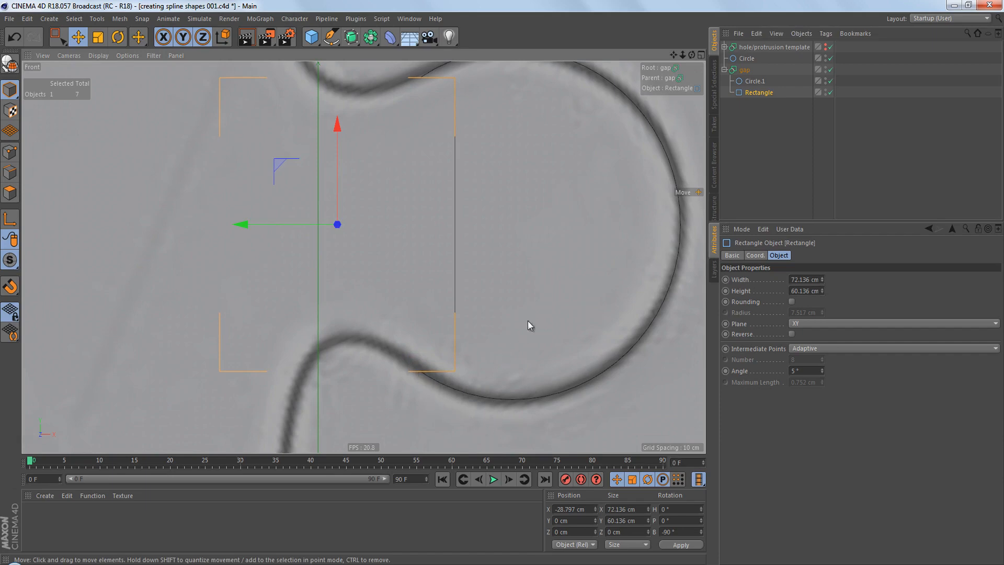
scroll(521, 316, down, 4)
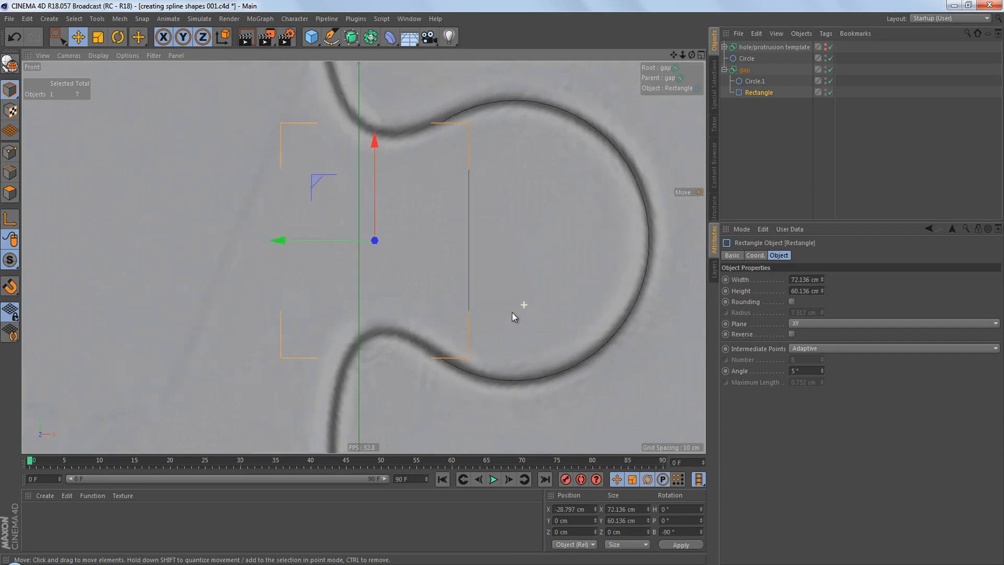
Convert the gap Spline Mask to an editable spline and delete the two rectangle corner points inside the knob.
click(724, 70)
click(739, 70)
key(c)
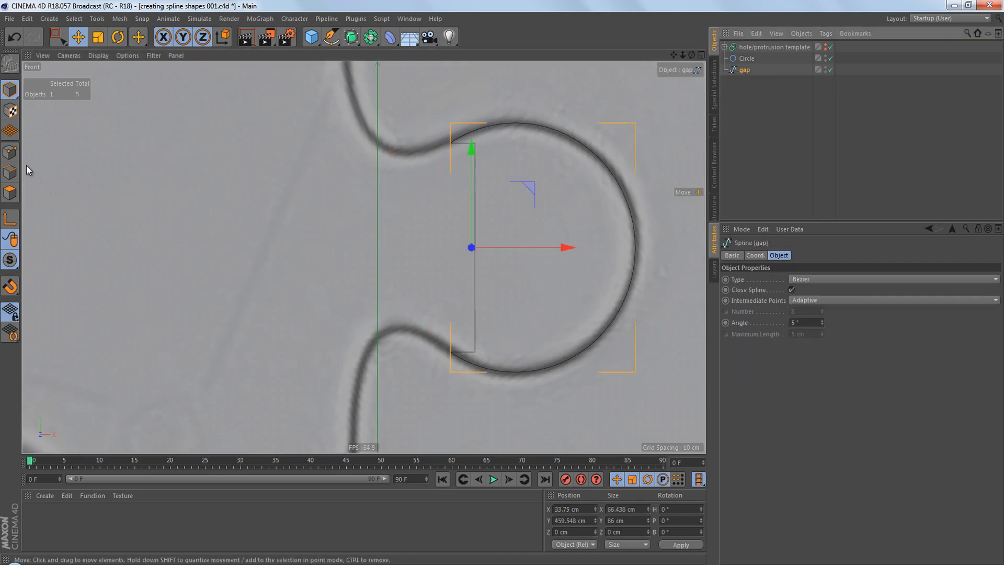
click(10, 151)
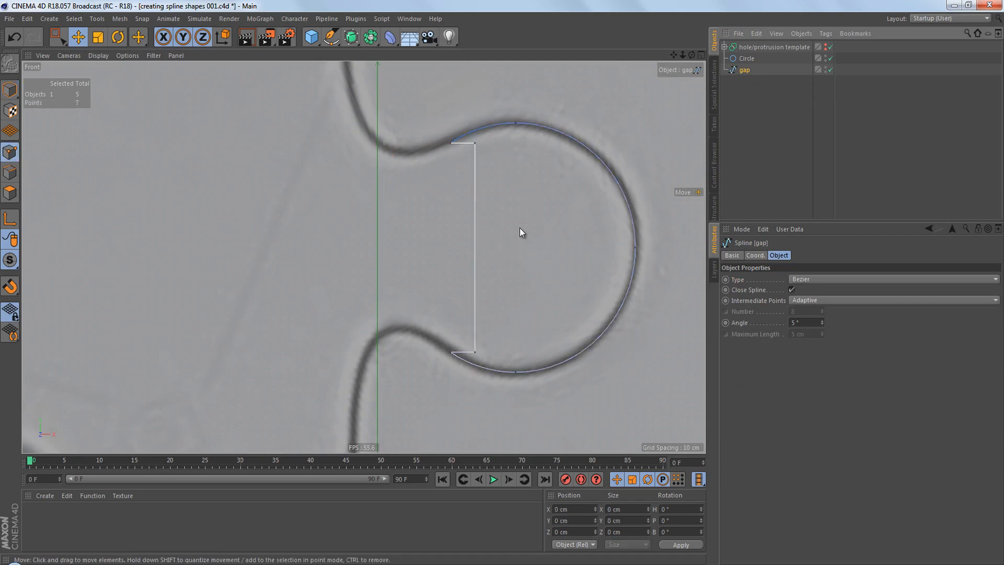
key(0)
drag(469, 138, 514, 363)
key(Delete)
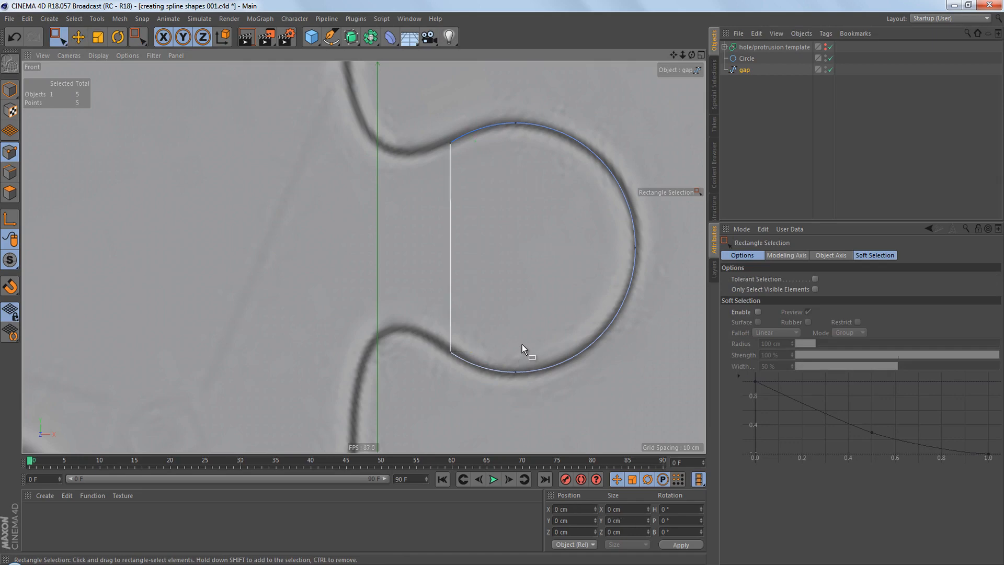
Select the gap spline's upper neck point and set it as the first point.
scroll(517, 307, up, 2)
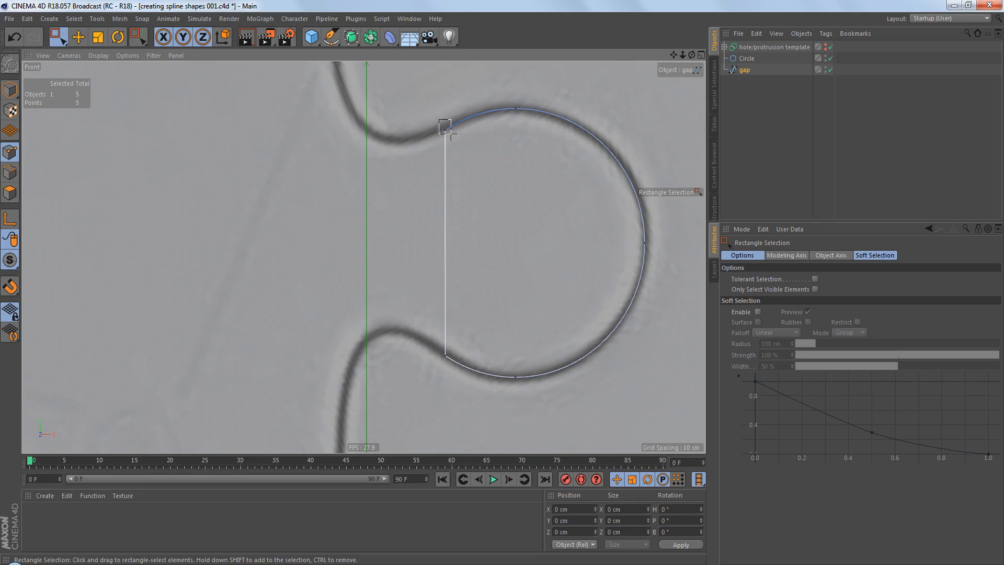
click(442, 126)
drag(455, 369, 455, 371)
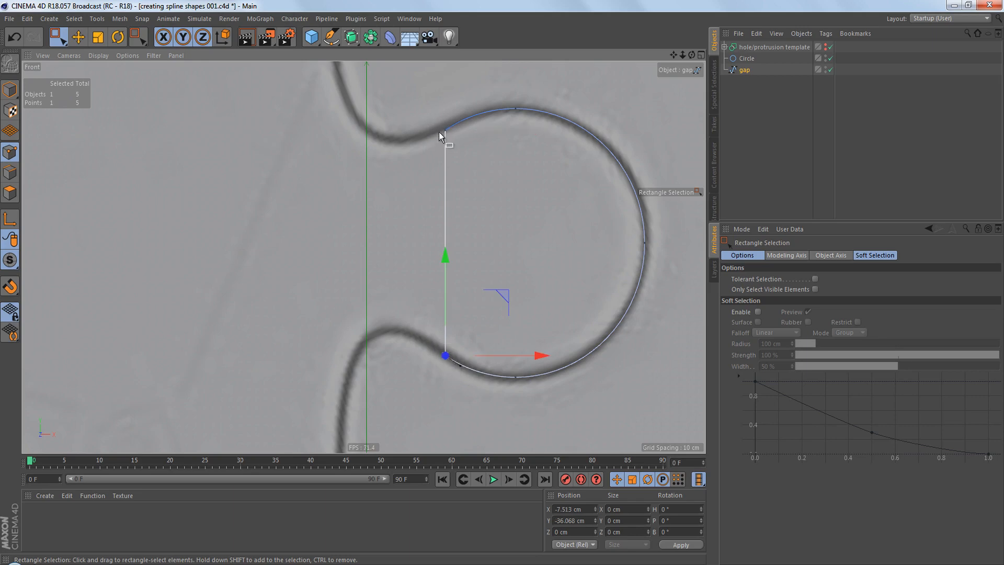
drag(437, 121, 455, 157)
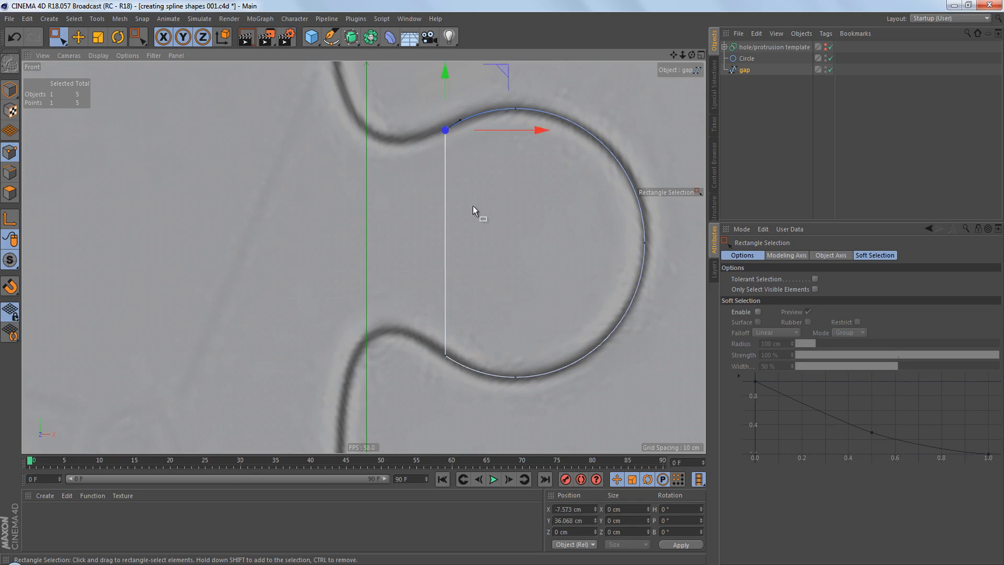
right_click(509, 182)
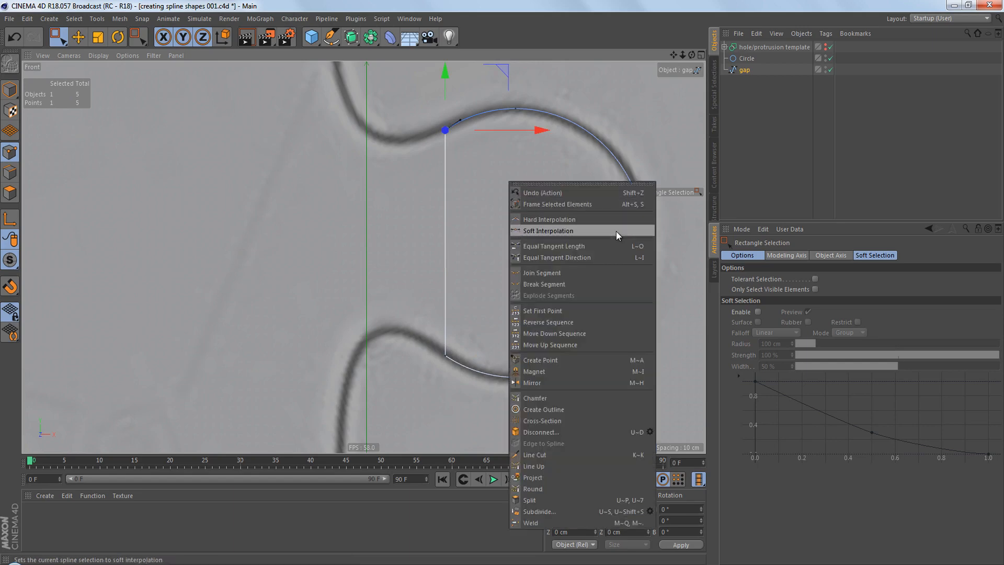
click(584, 310)
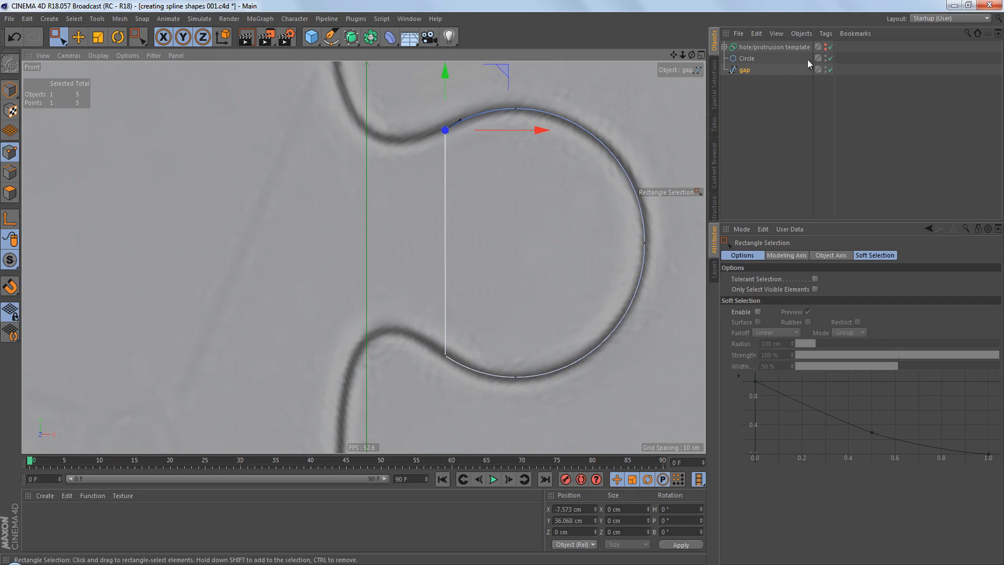
Turn off Close Spline for the gap spline.
click(748, 71)
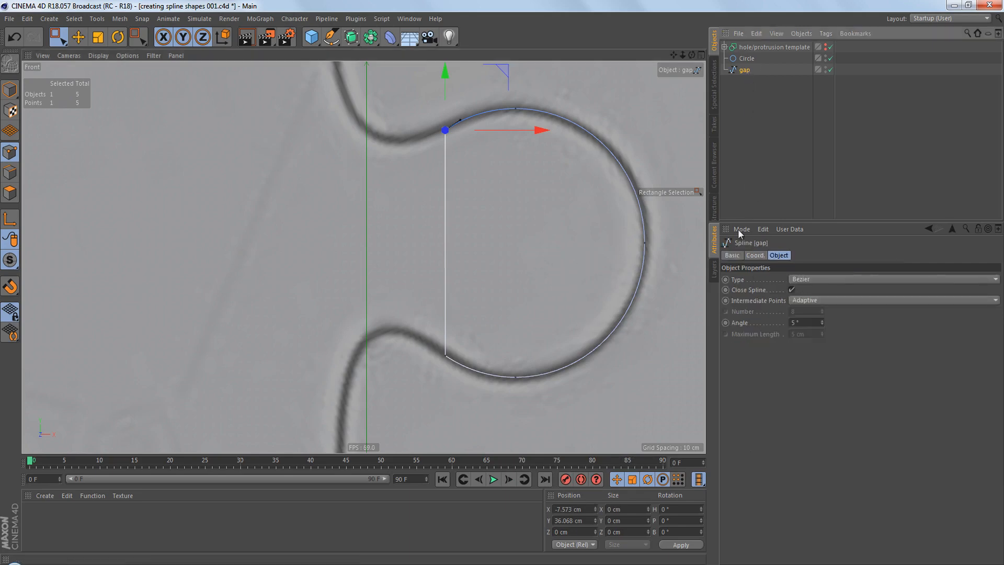
click(753, 291)
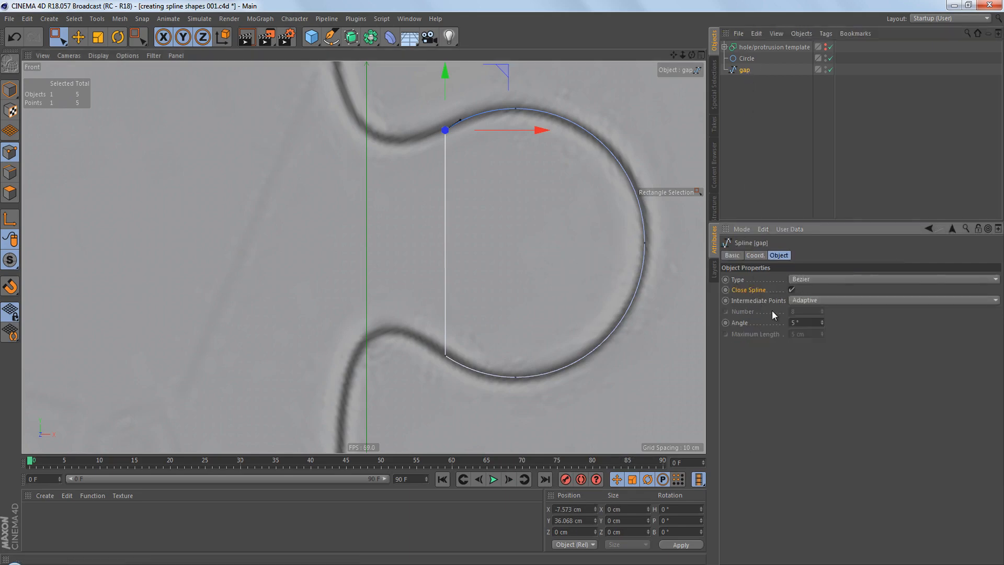
click(792, 290)
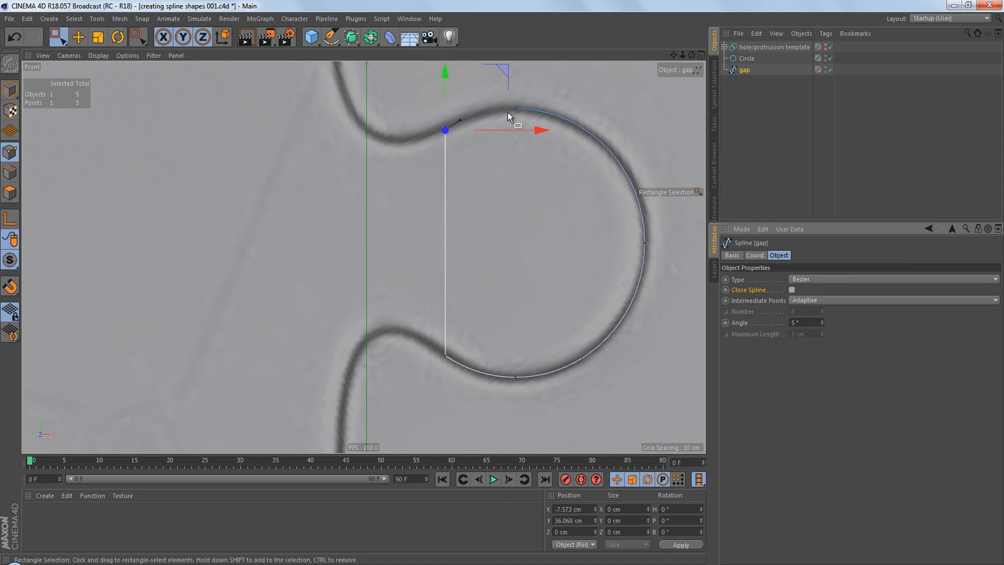
scroll(515, 112, up, 2)
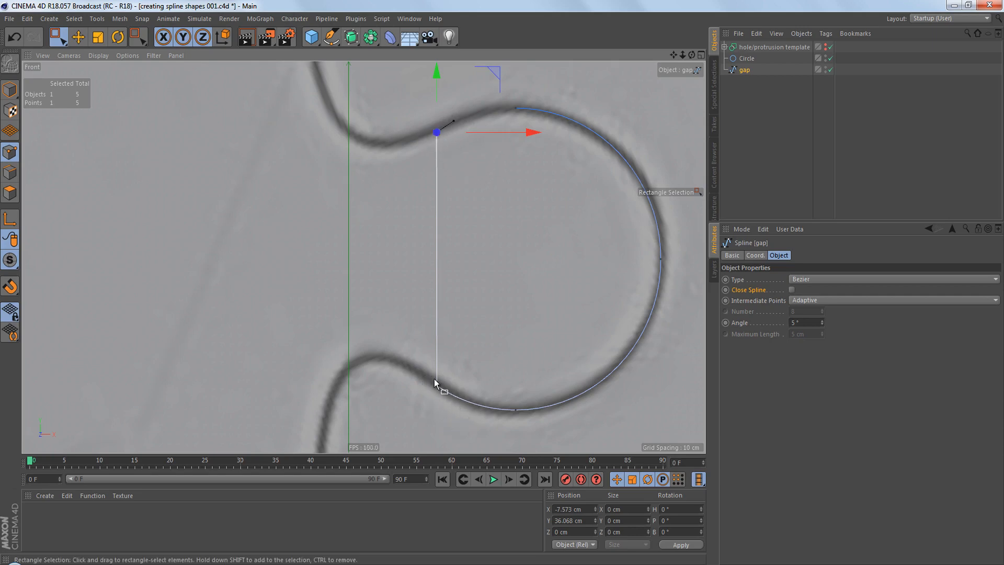
Reverse the gap spline's point sequence and set the upper neck point as its first point.
right_click(521, 179)
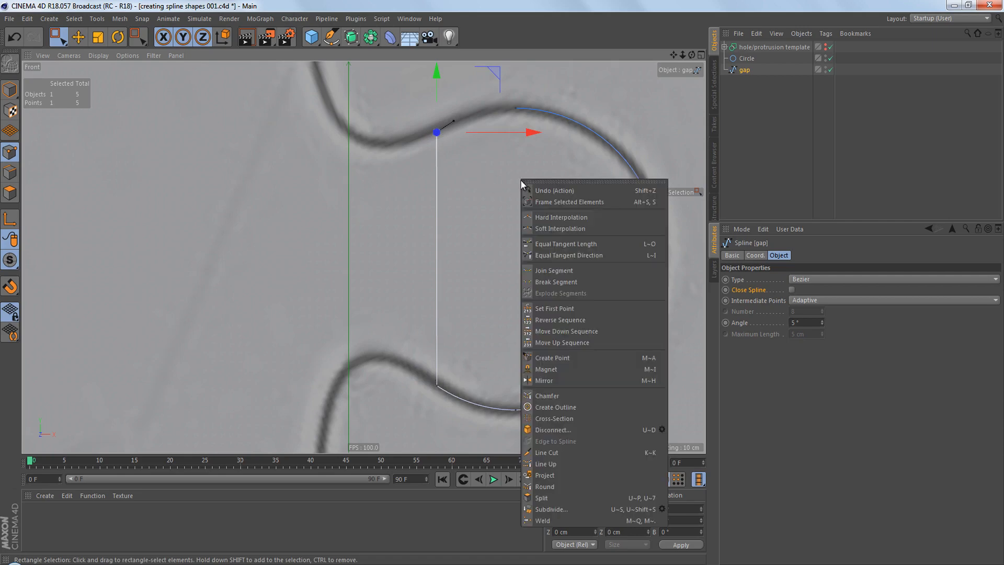
click(604, 319)
right_click(543, 205)
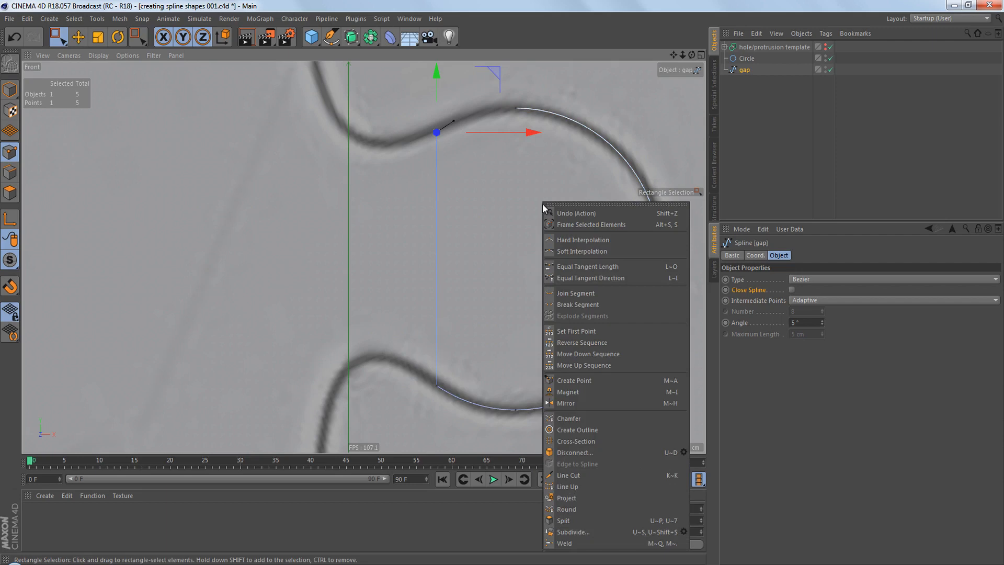
click(602, 332)
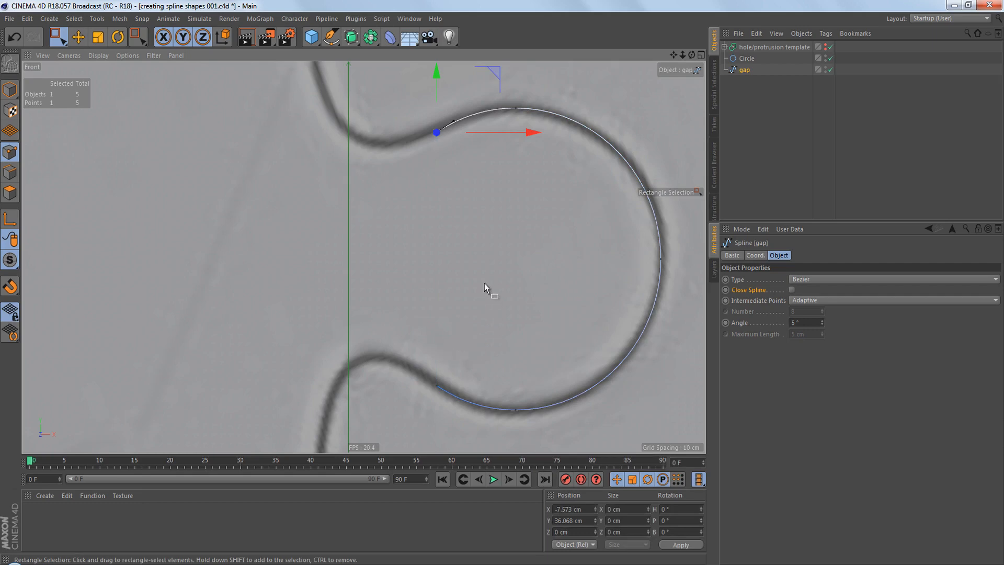
scroll(475, 271, down, 4)
alt+middle_drag(493, 280, 486, 249)
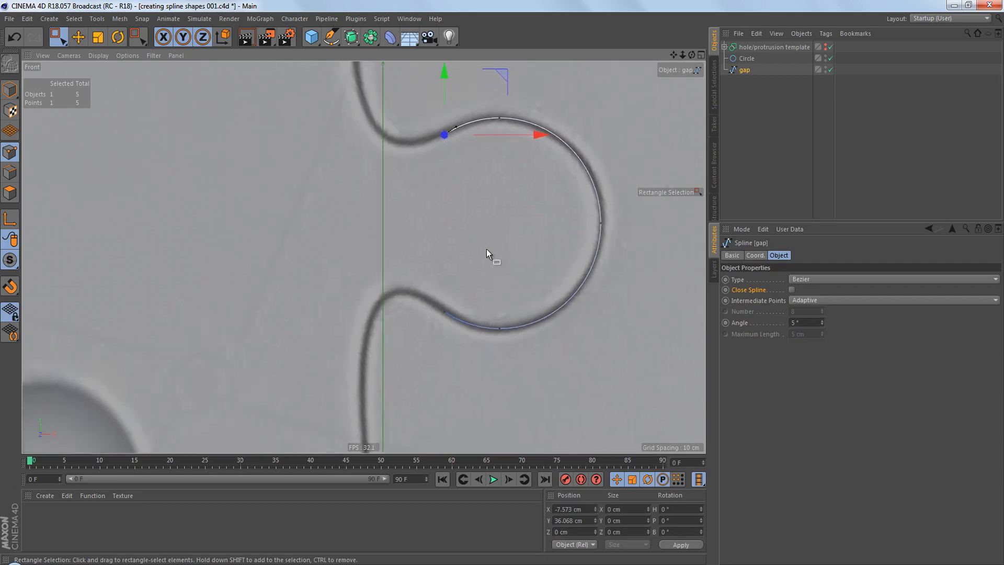
Delete the two upper points of the gap spline, keeping only the lower part of the knob's arc.
scroll(469, 262, down, 5)
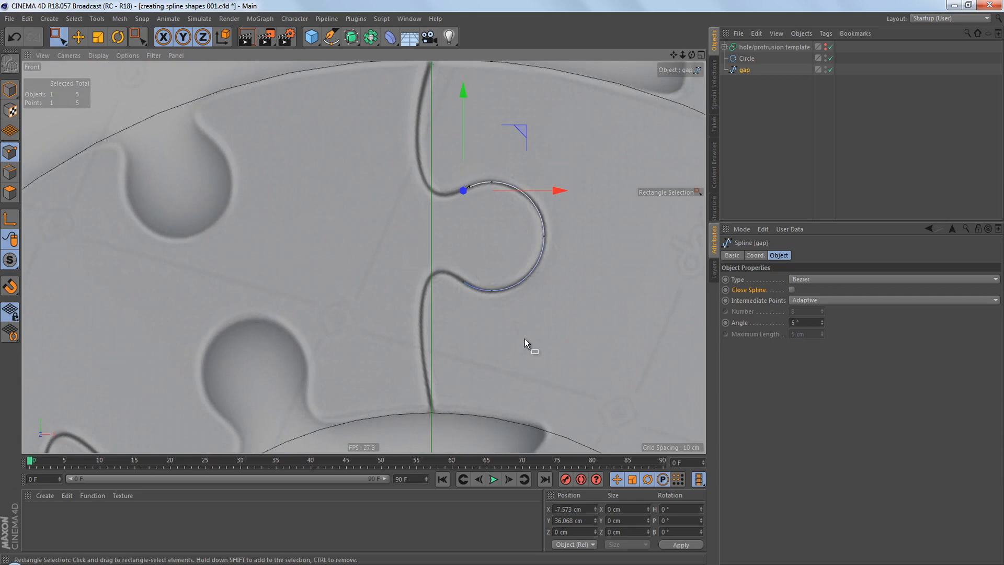
scroll(495, 233, up, 2)
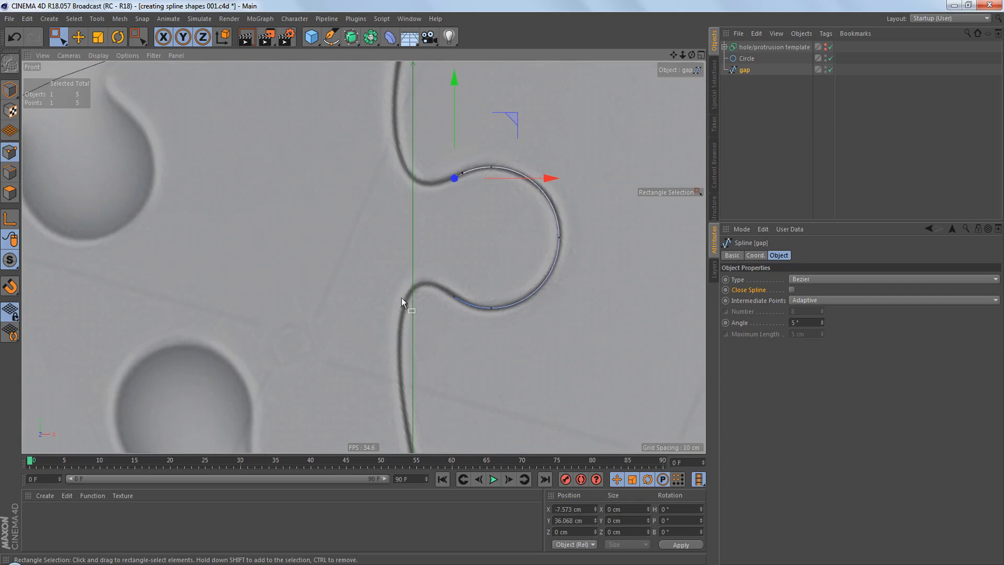
drag(416, 137, 522, 216)
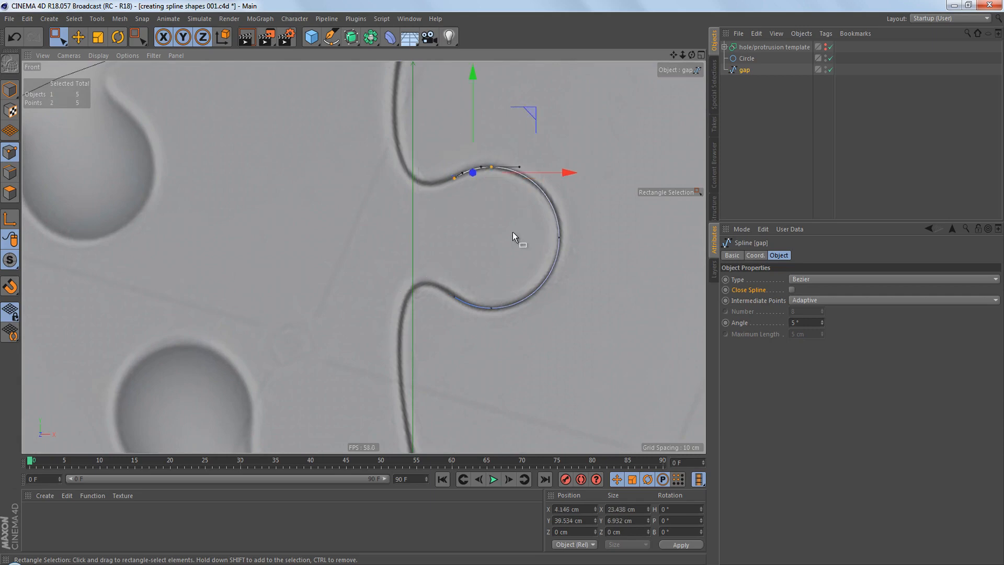
key(Delete)
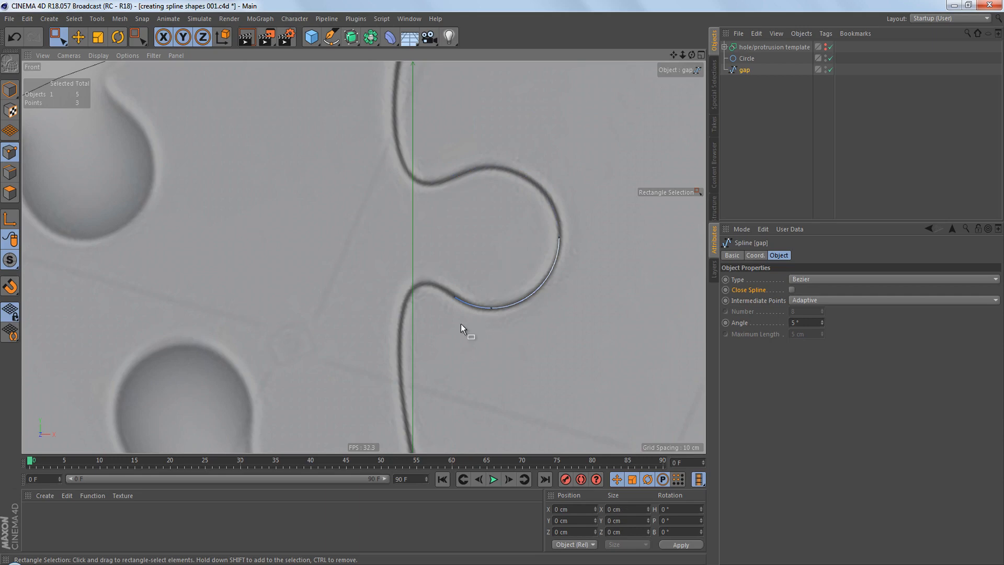
Extend the gap spline from its lower neck end point with the Pen tool, adding a Bezier point just inside the circle with tangents following the gap line.
scroll(460, 325, up, 5)
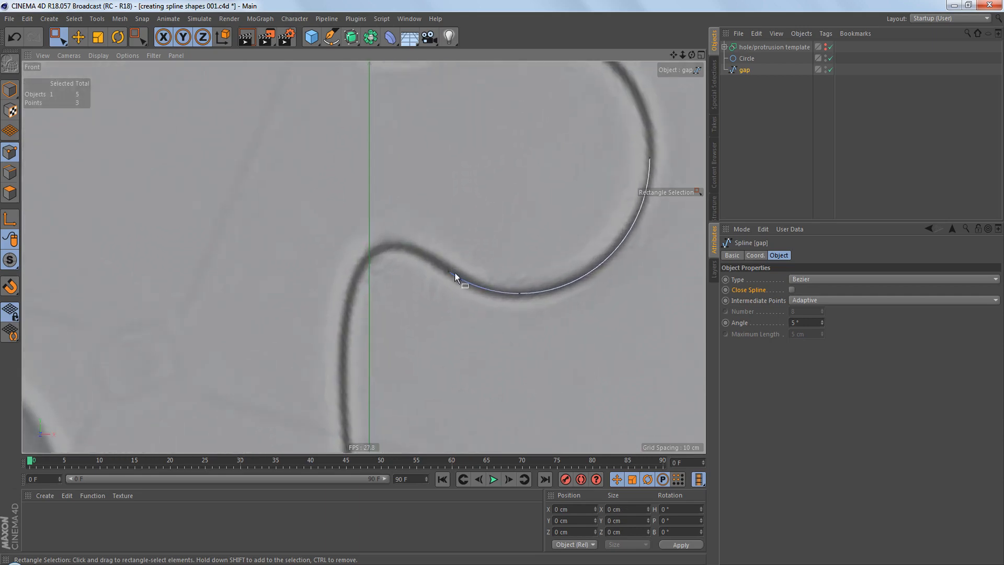
drag(429, 257, 459, 289)
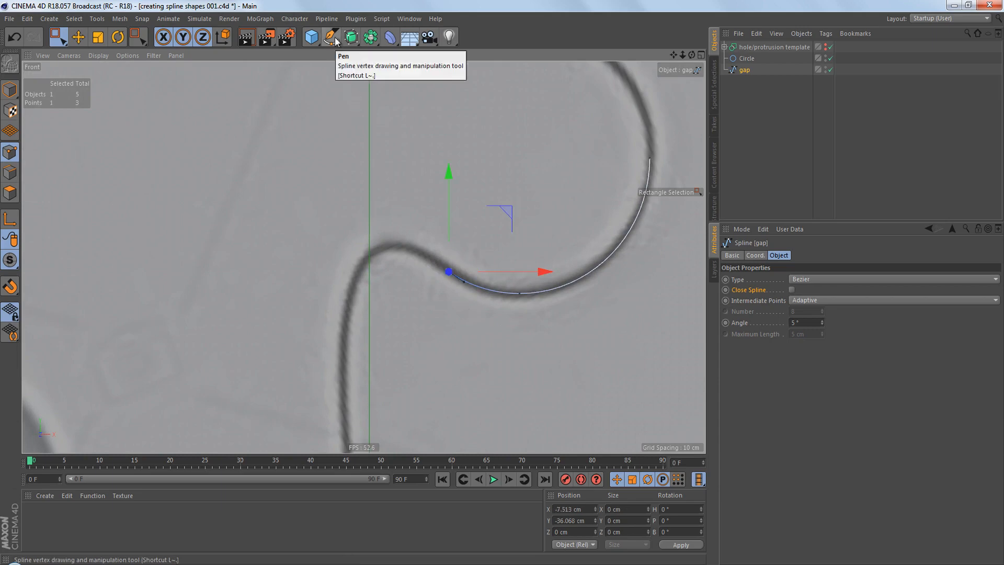
drag(331, 37, 370, 50)
click(377, 53)
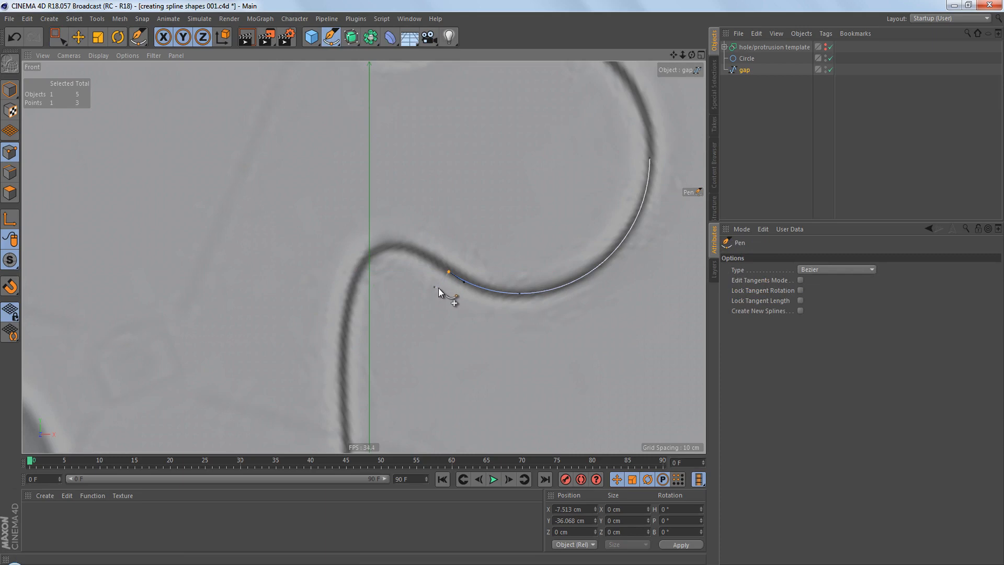
scroll(439, 287, up, 6)
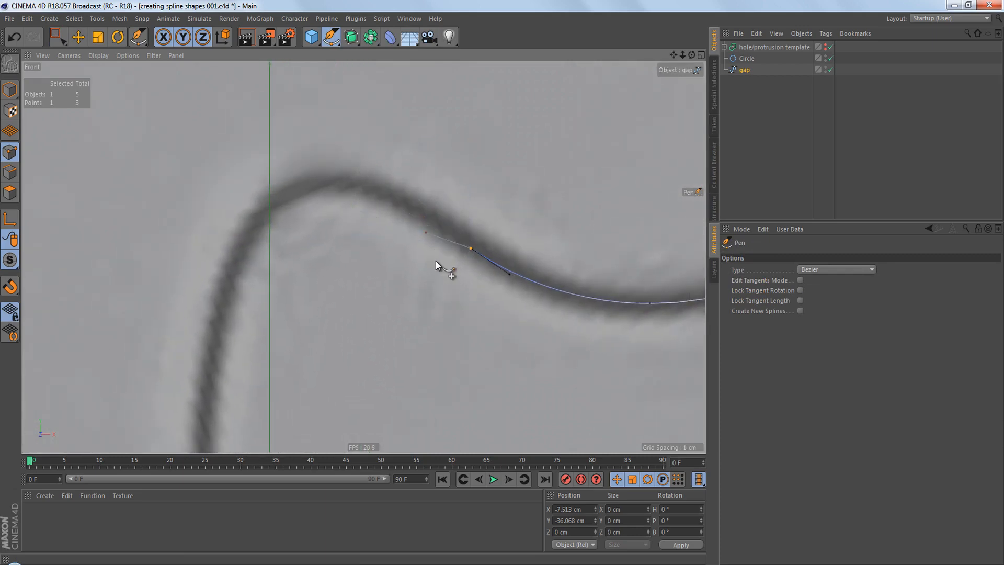
scroll(457, 246, down, 6)
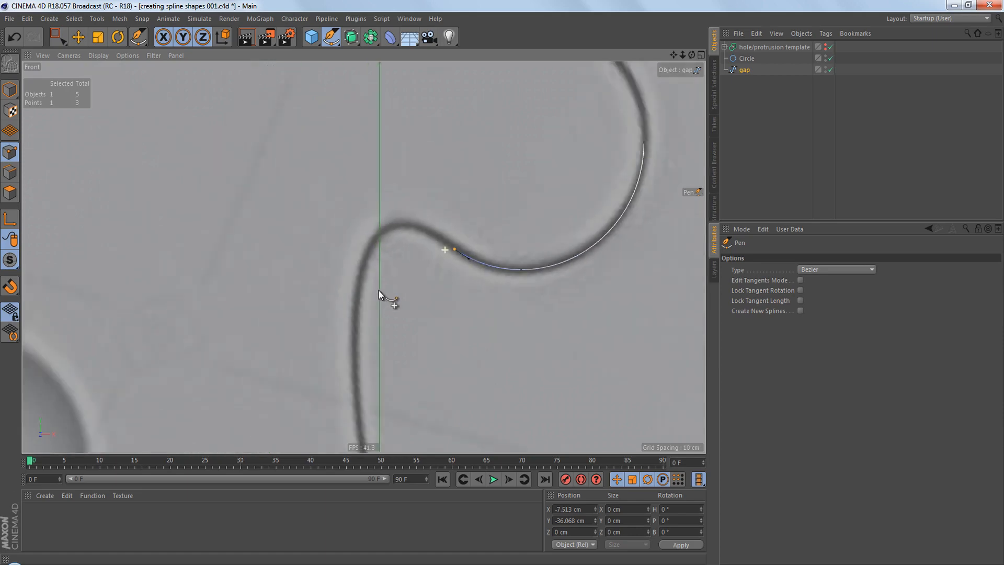
scroll(429, 322, up, 4)
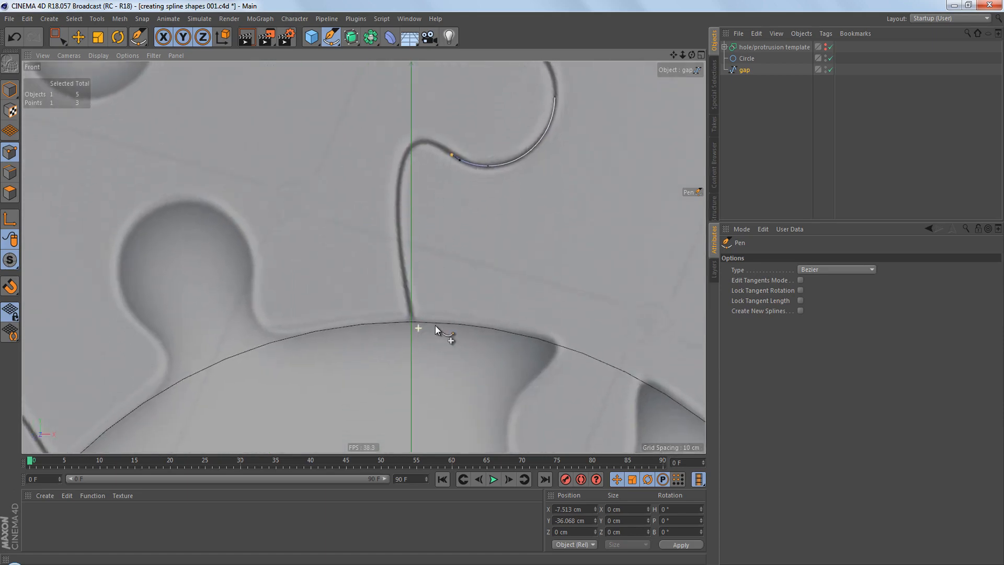
scroll(439, 322, down, 2)
scroll(434, 327, up, 3)
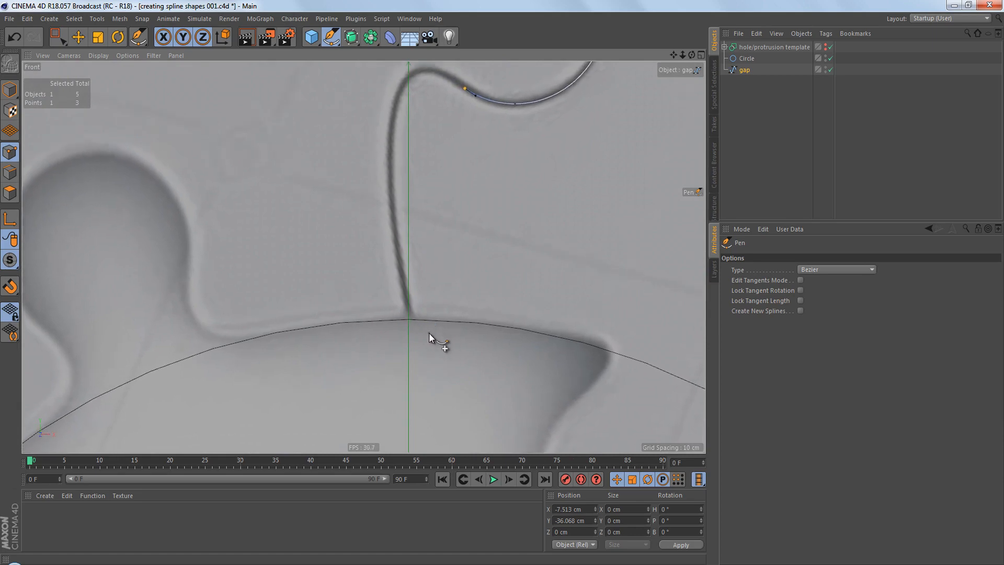
scroll(418, 332, up, 3)
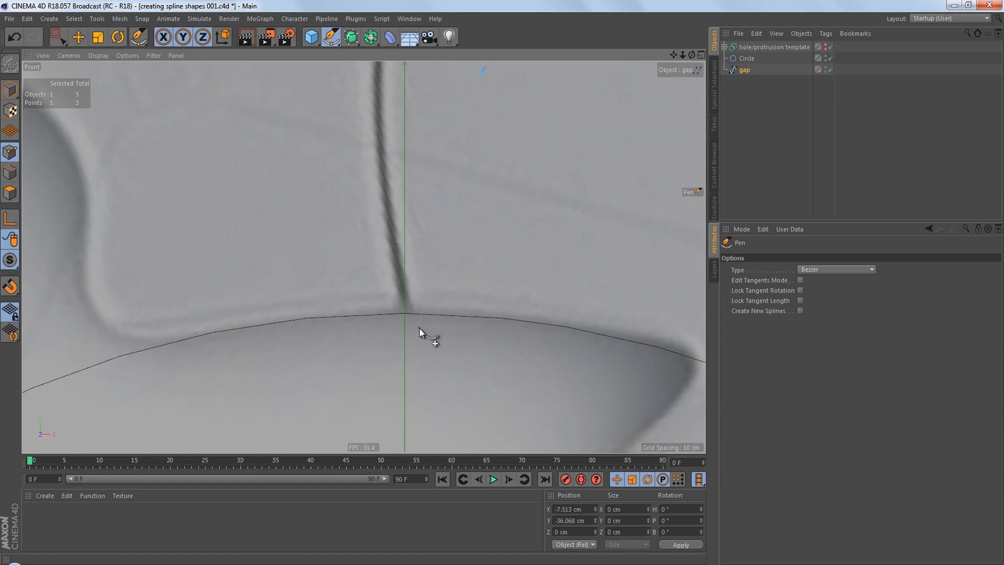
scroll(422, 340, down, 3)
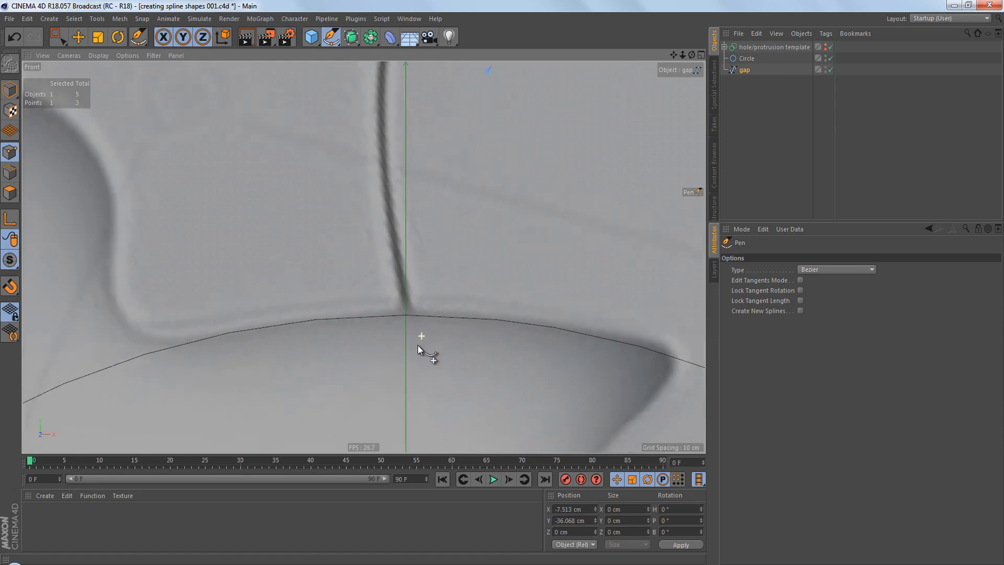
drag(413, 307, 431, 388)
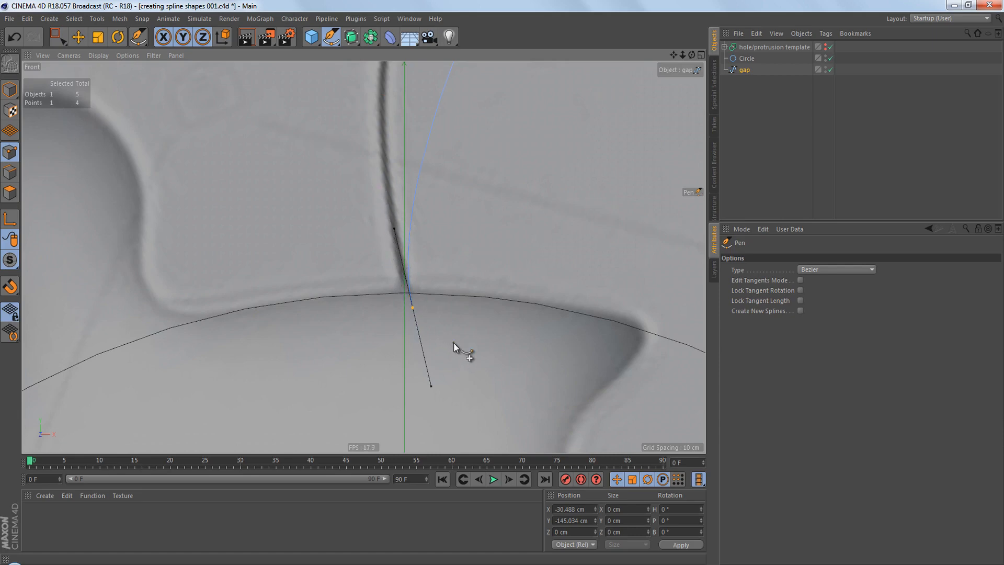
Collapse the new end point's outer tangent by setting its Right Tangent X and Y values to 0.
scroll(457, 344, up, 3)
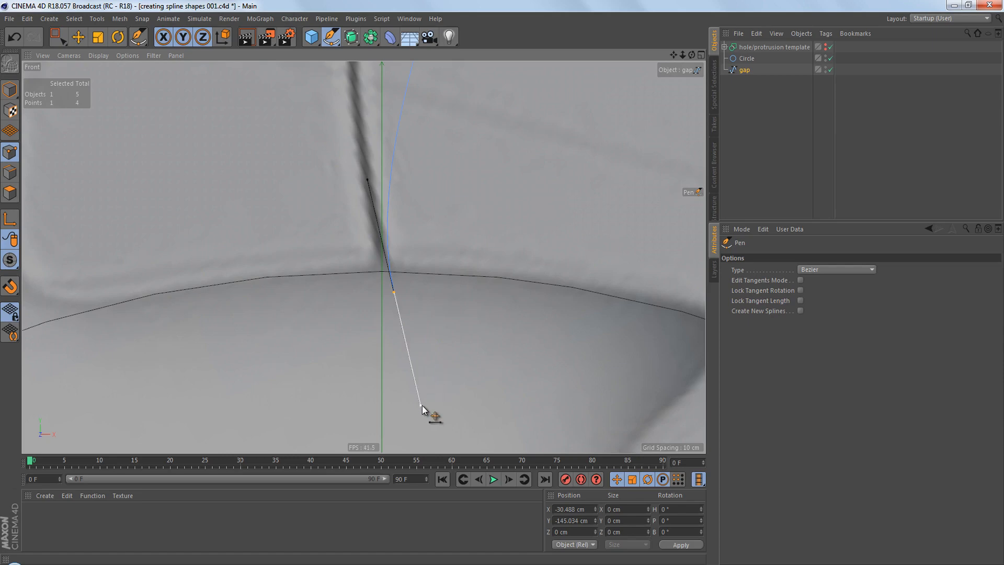
drag(422, 405, 397, 312)
key(e)
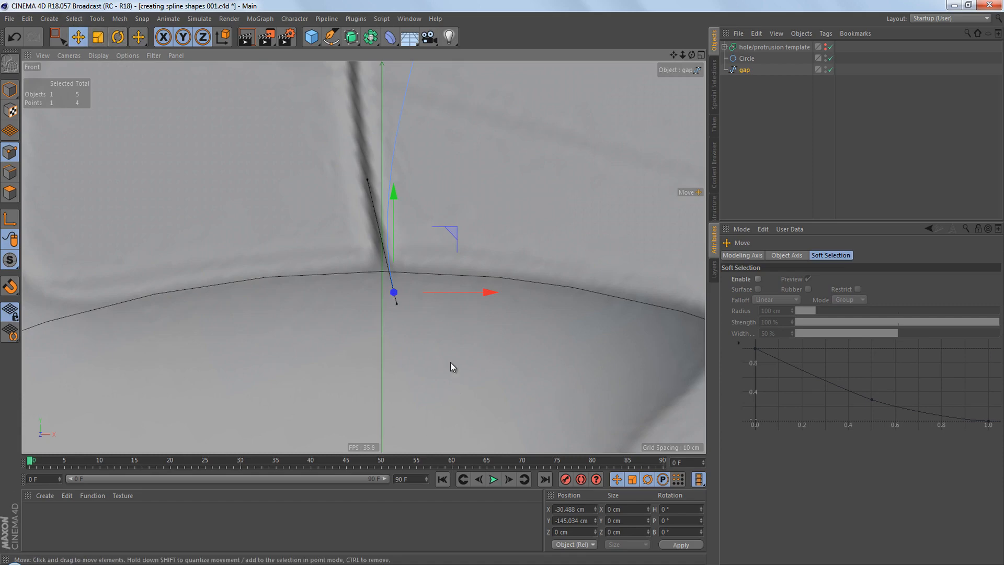
double_click(395, 292)
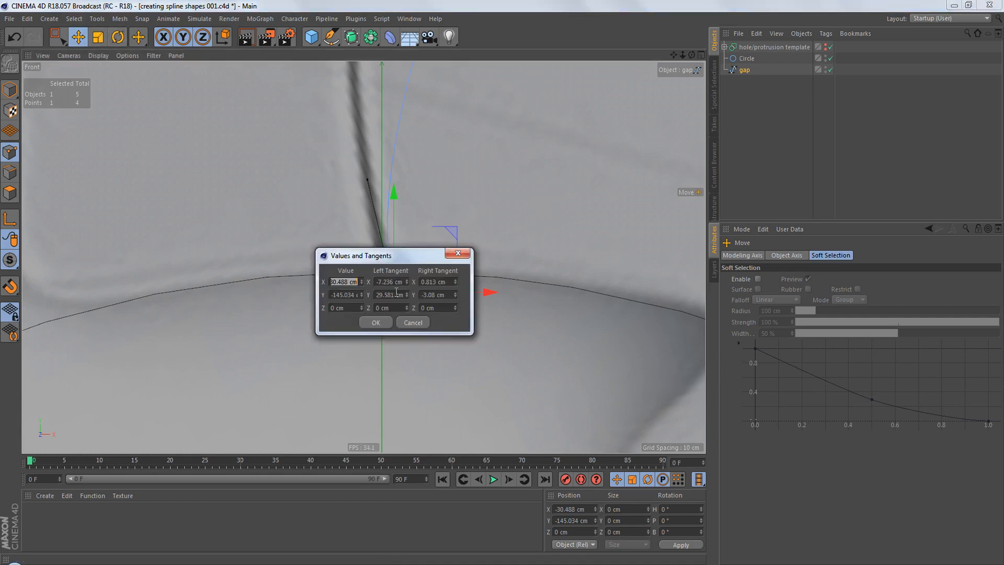
drag(410, 259, 577, 184)
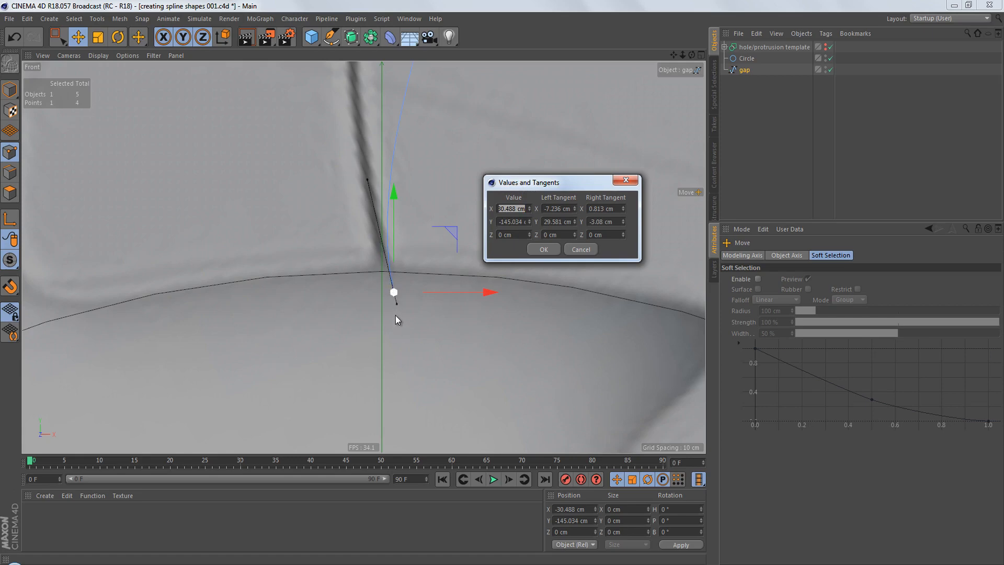
click(602, 209)
text(0)
click(599, 222)
text(0)
click(546, 249)
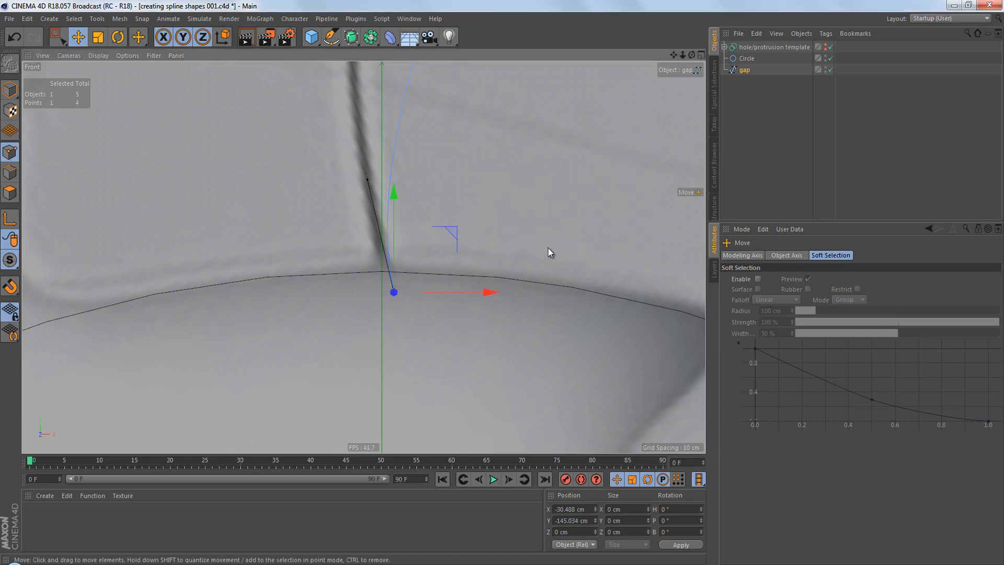
scroll(460, 287, down, 5)
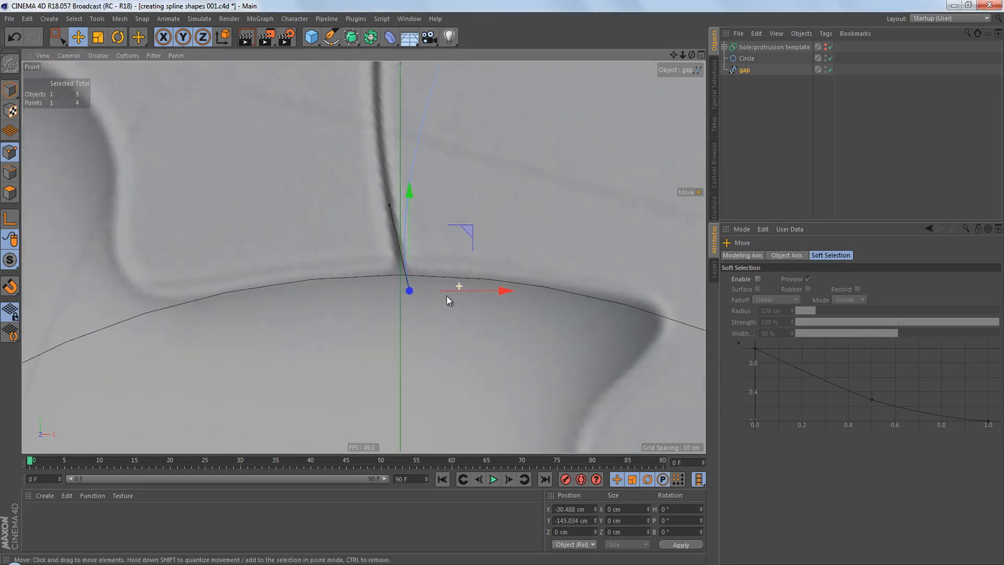
alt+middle_drag(448, 314, 442, 340)
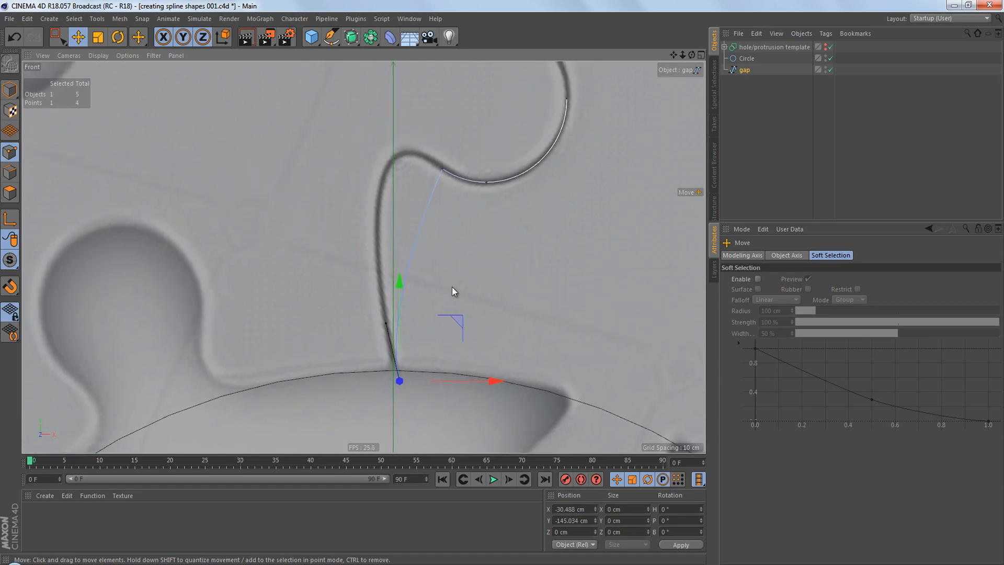